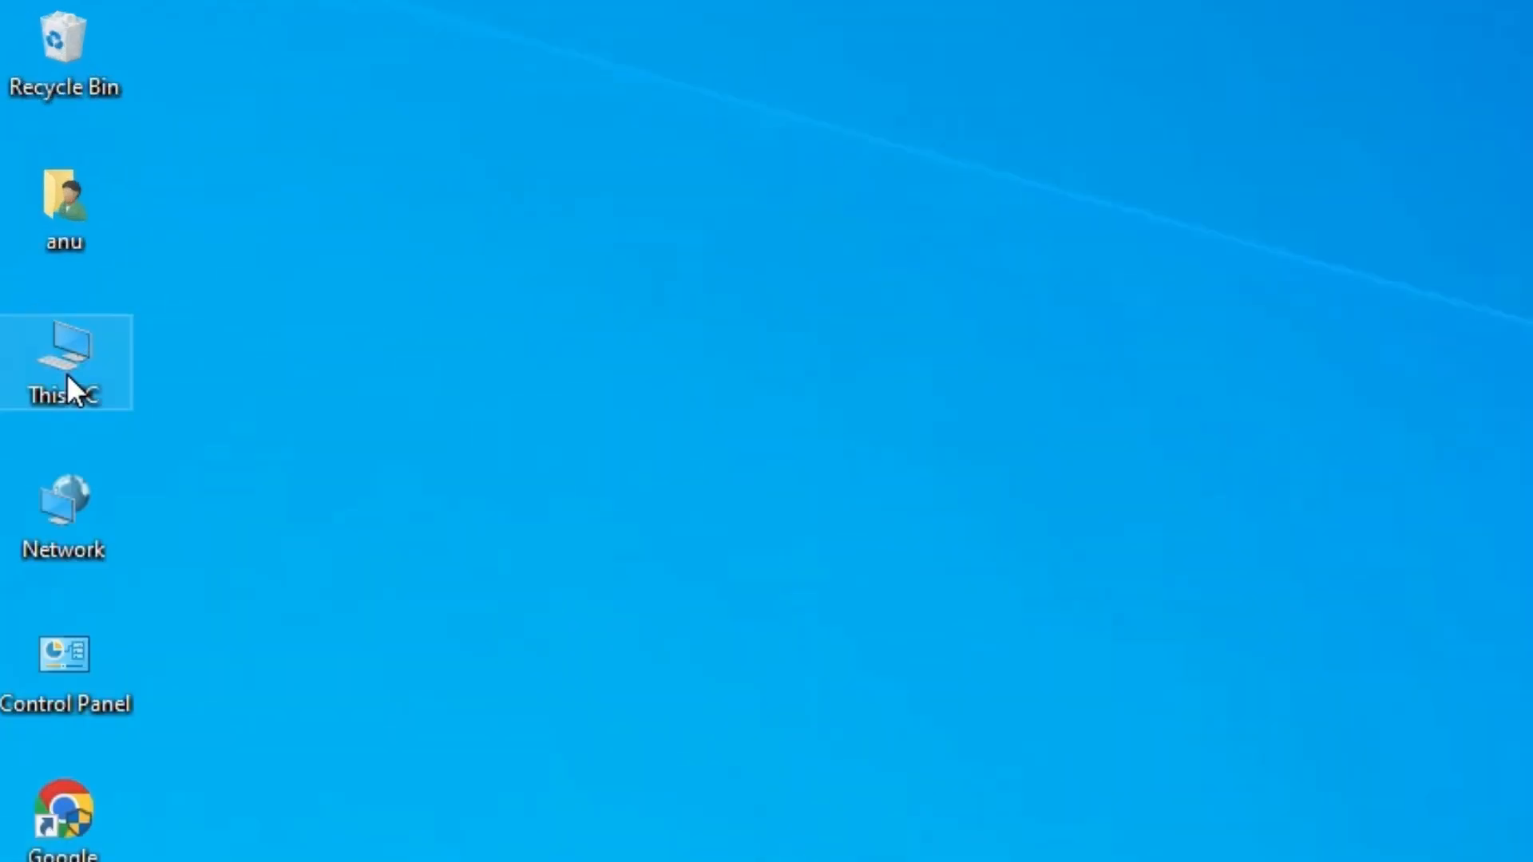
# Open This PC's properties to review the system specifications, then close the Settings window.
pyautogui.rightClick(65, 372)
pyautogui.click(209, 554)
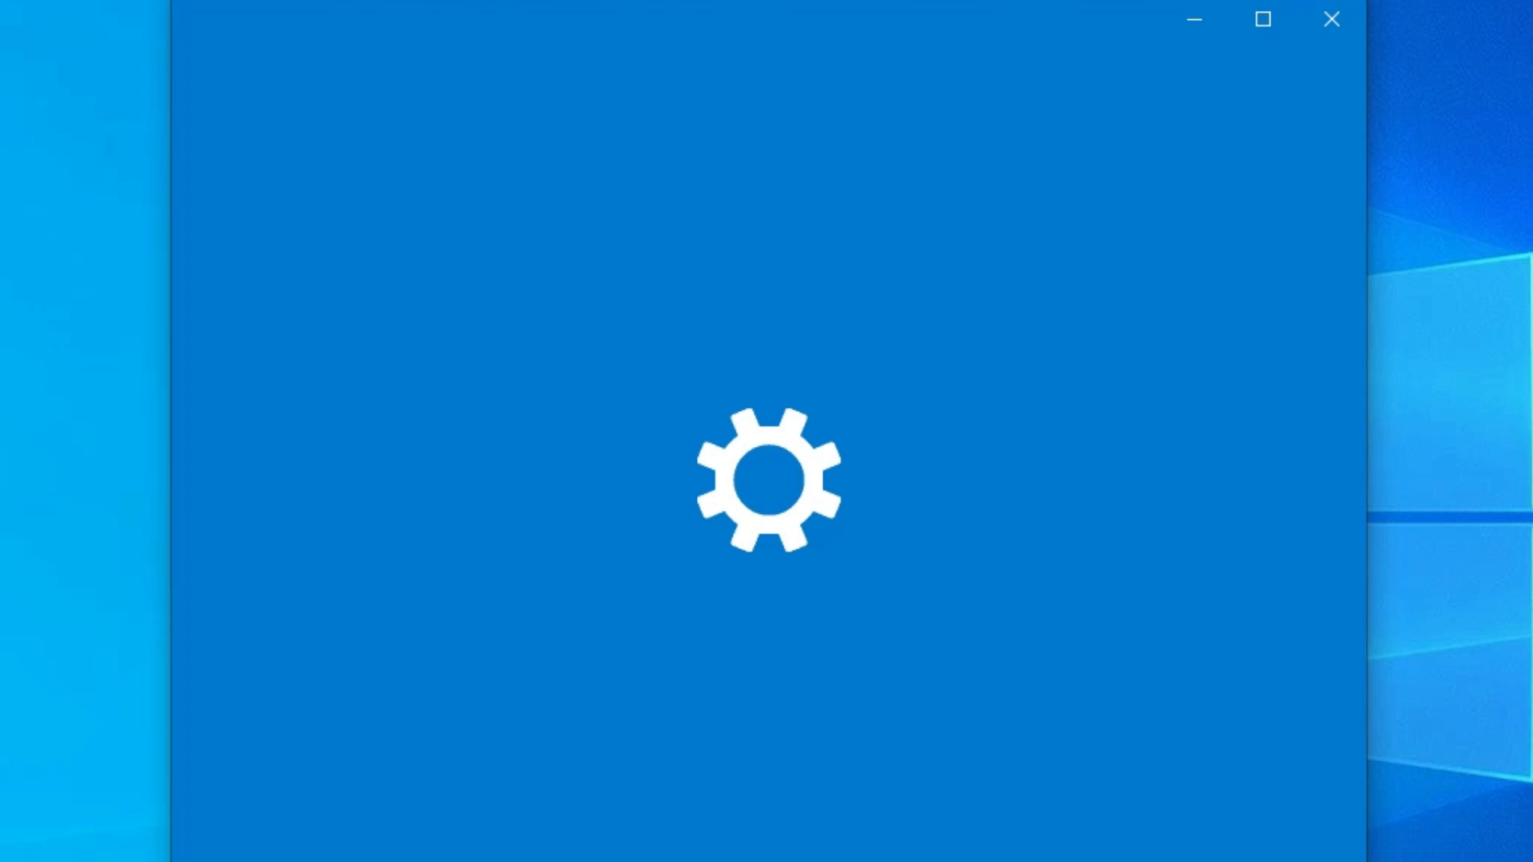
pyautogui.scroll(-5, 974, 548)
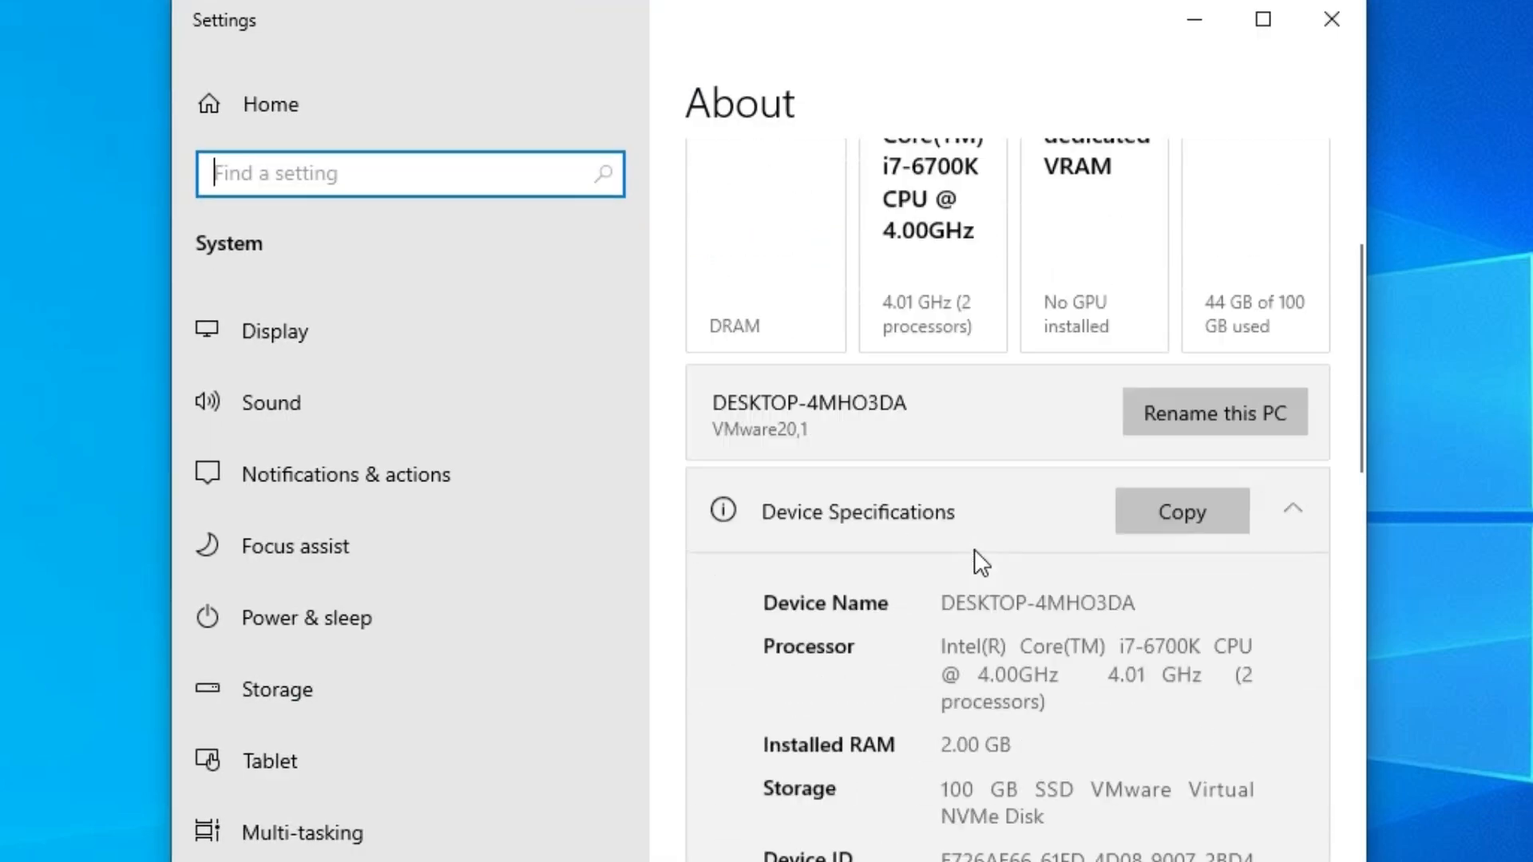
pyautogui.scroll(-3, 974, 548)
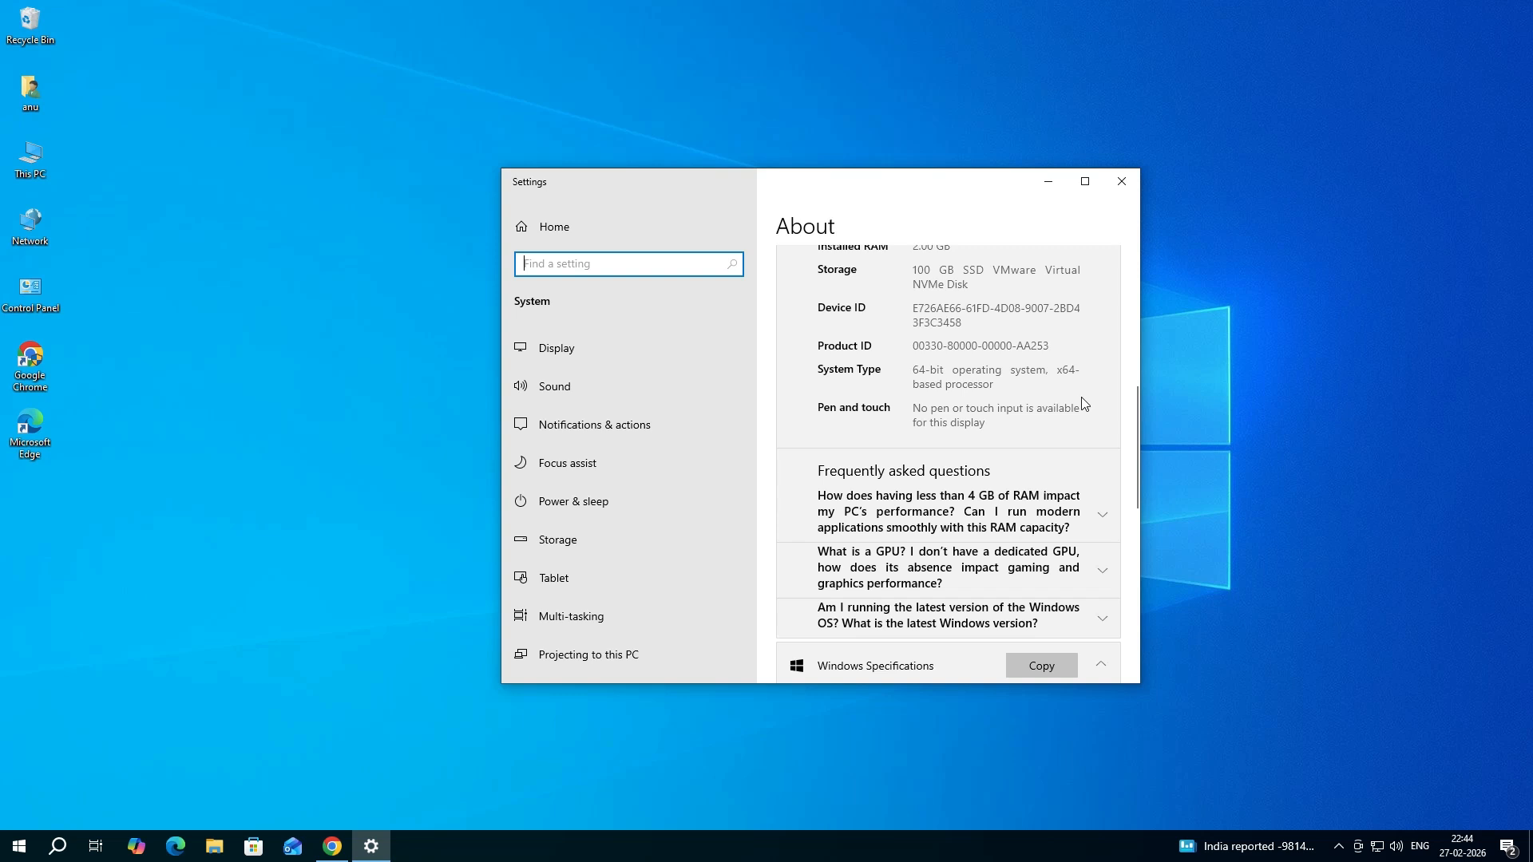
pyautogui.click(1124, 183)
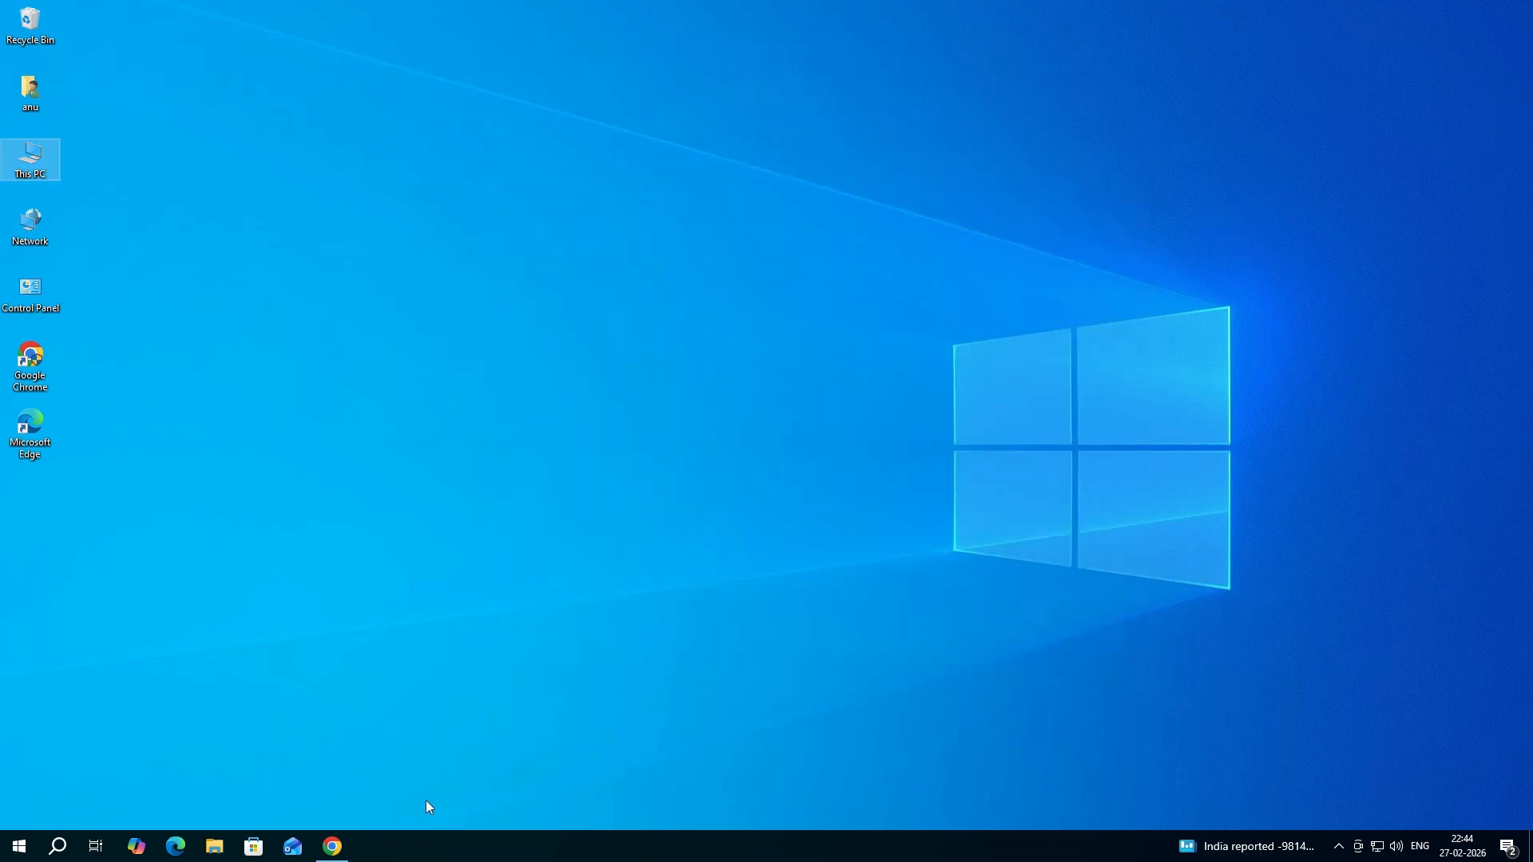
# Search Google for pantum printer driver and open the global.pantum.com Driver result in a new tab.
pyautogui.moveTo(336, 845)
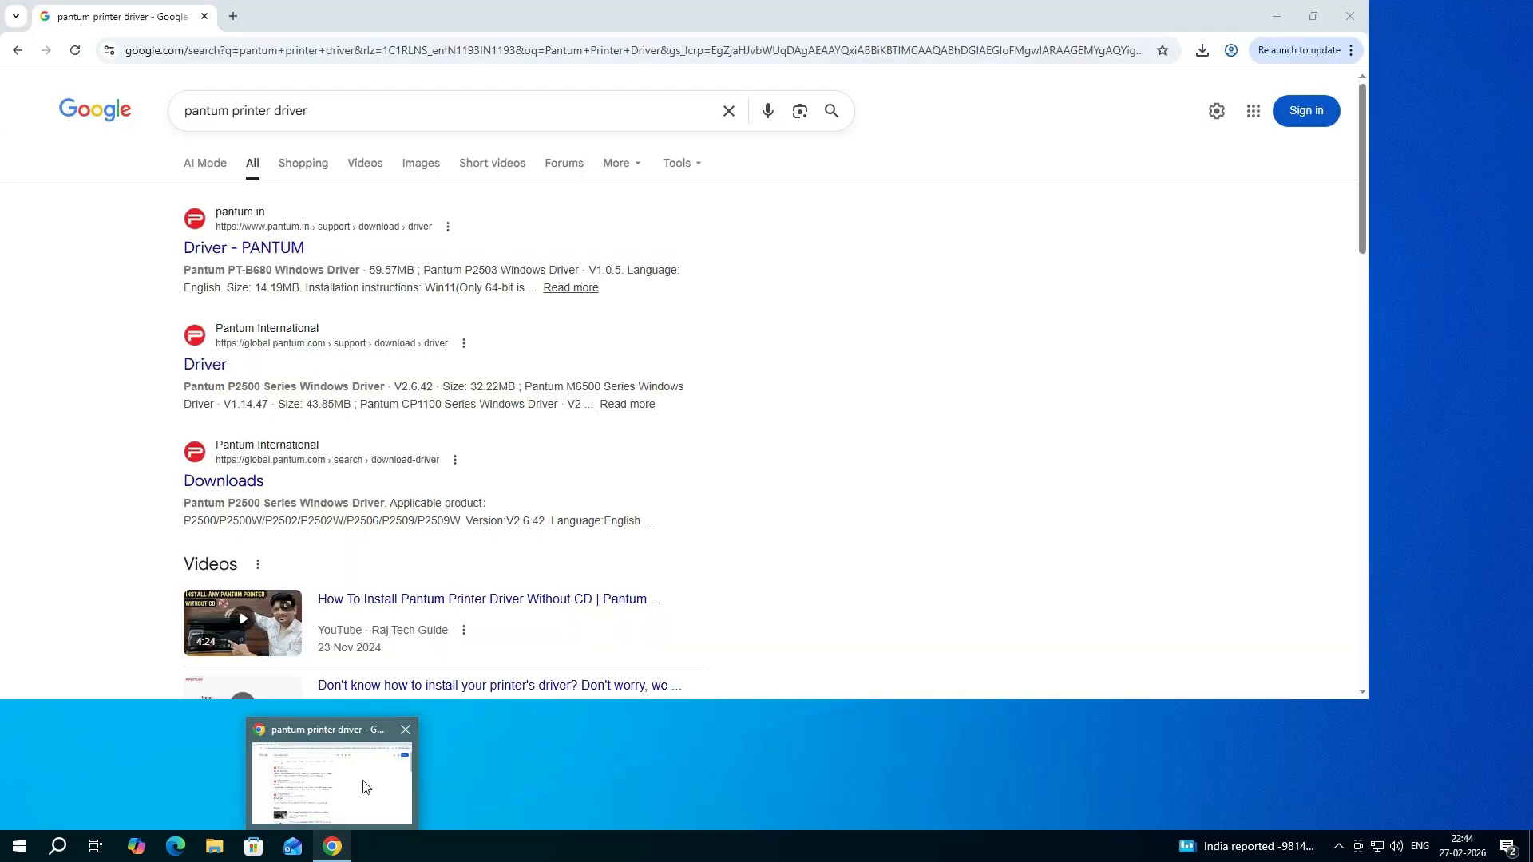
pyautogui.click(364, 787)
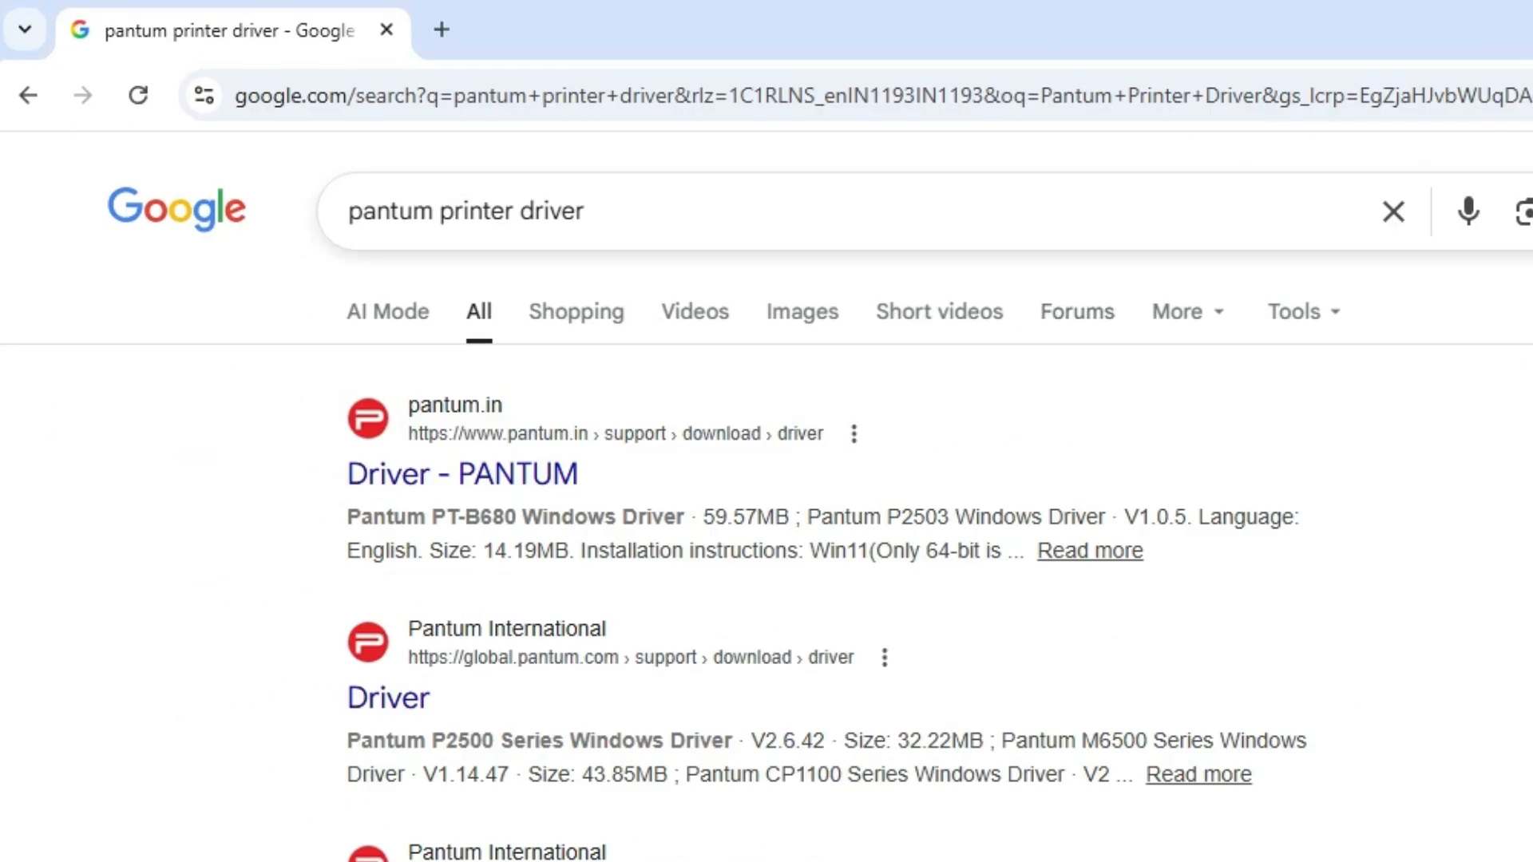
pyautogui.click(587, 211)
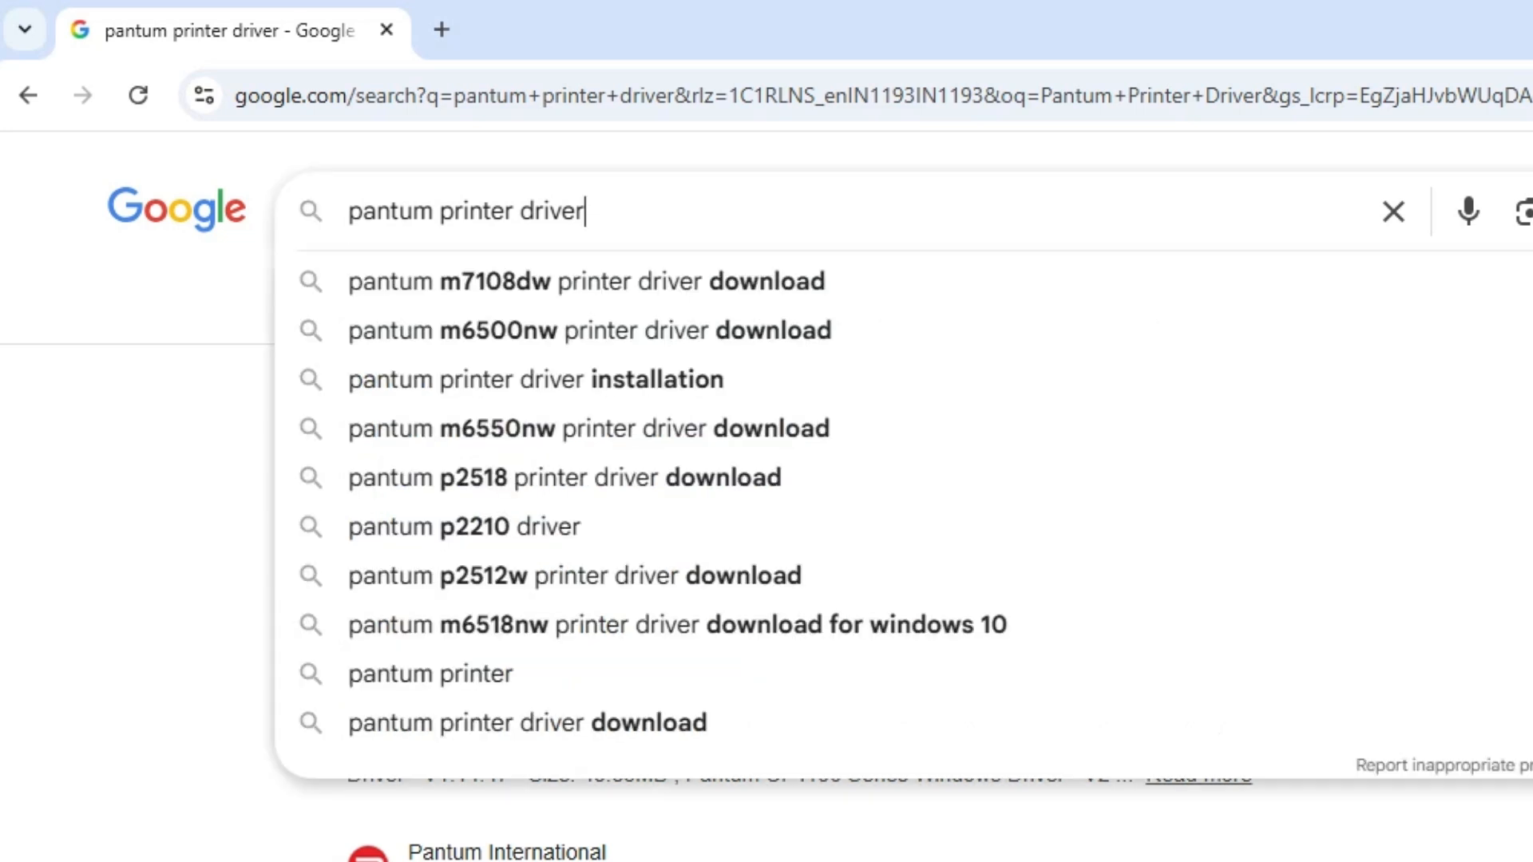
pyautogui.press('Return')
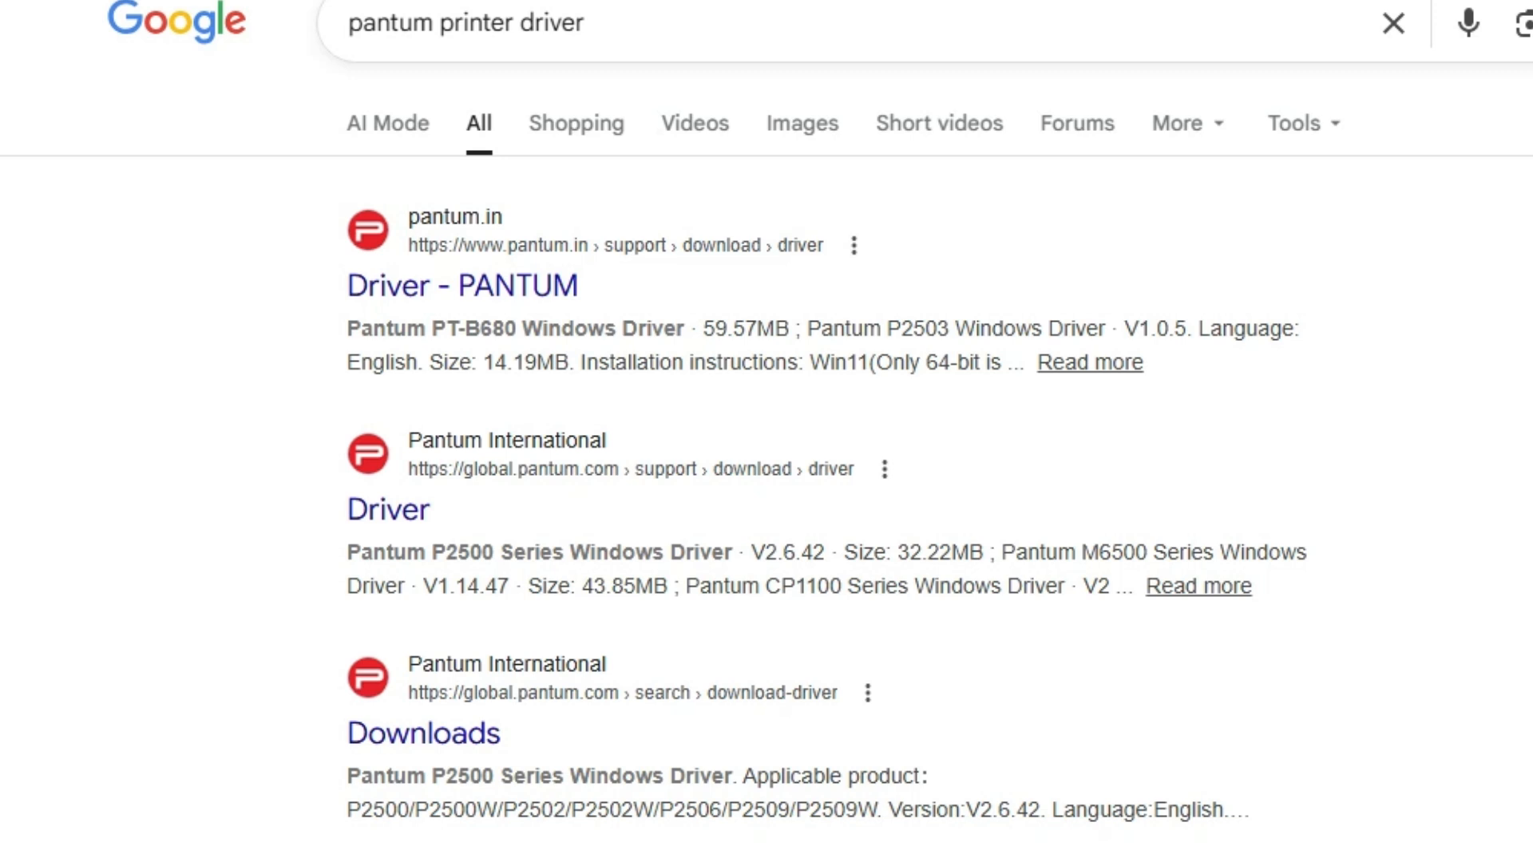
pyautogui.rightClick(491, 444)
pyautogui.click(736, 491)
pyautogui.click(529, 16)
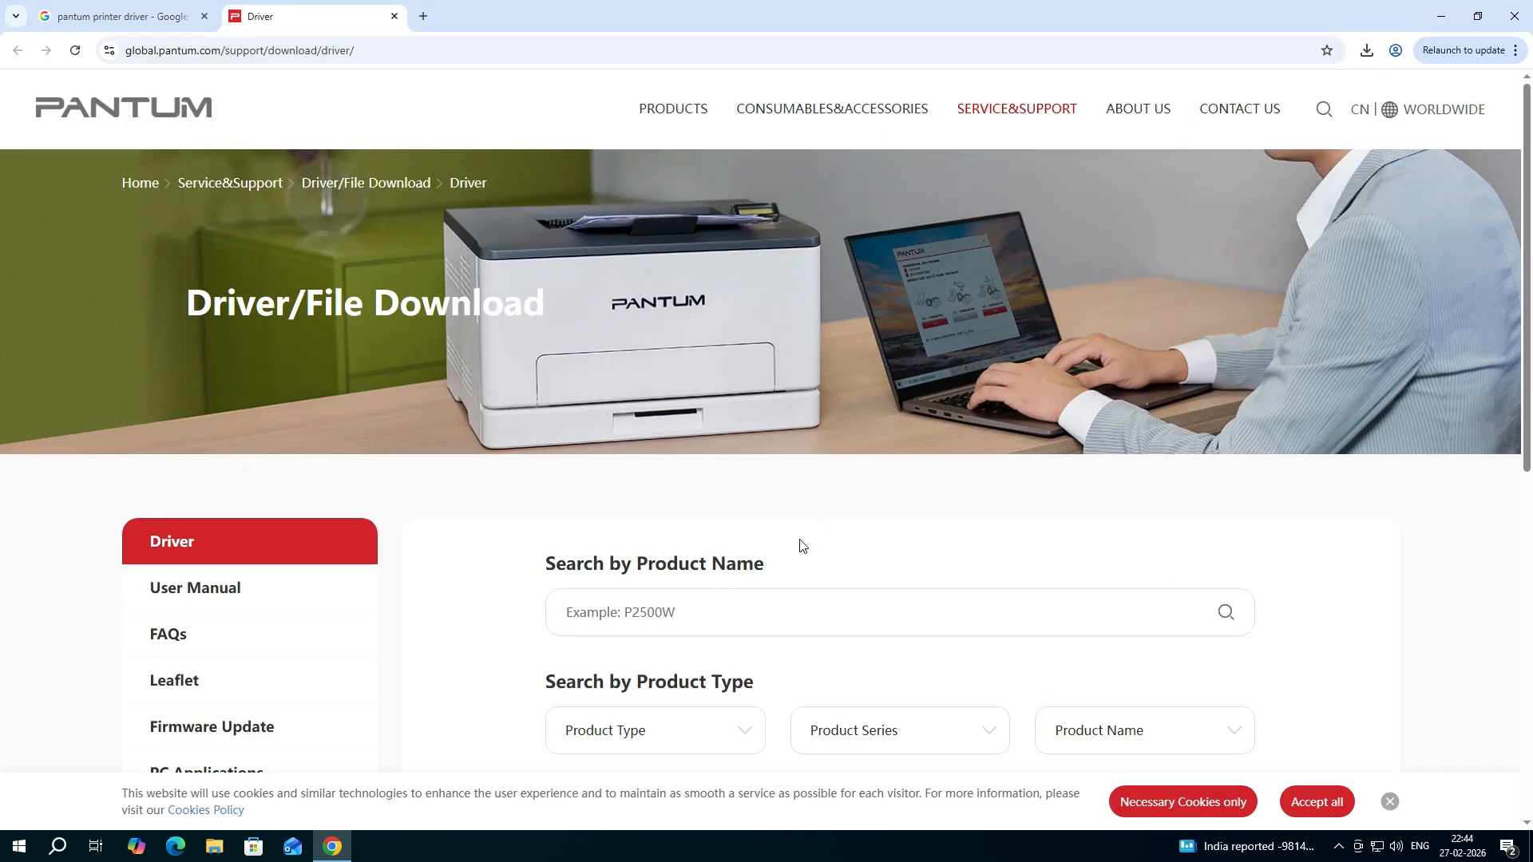
# Search the Pantum driver download page by product name for P2200.
pyautogui.scroll(-3, 793, 564)
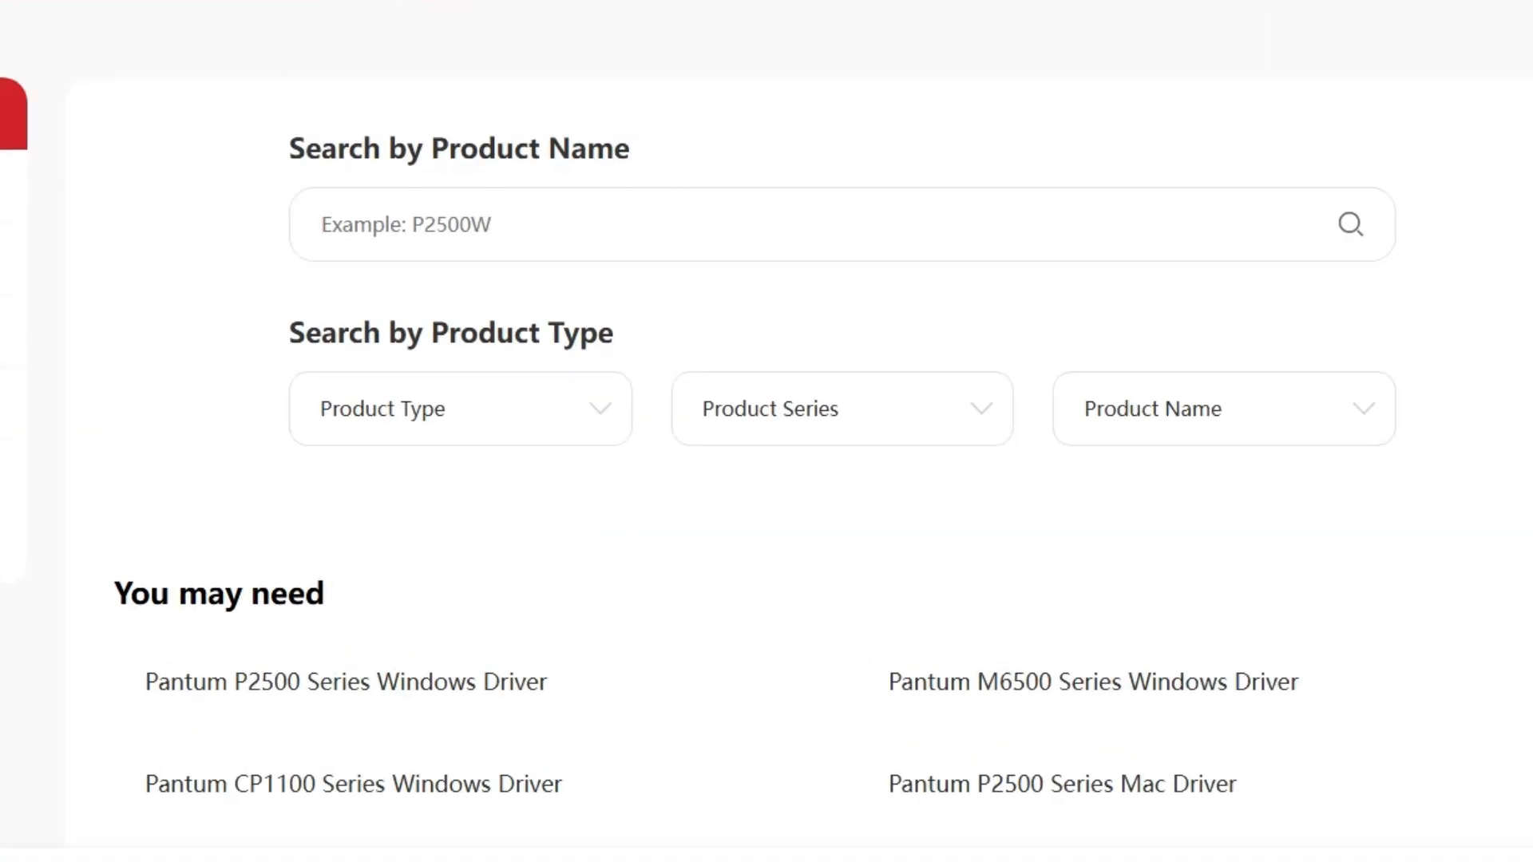
pyautogui.write('P')
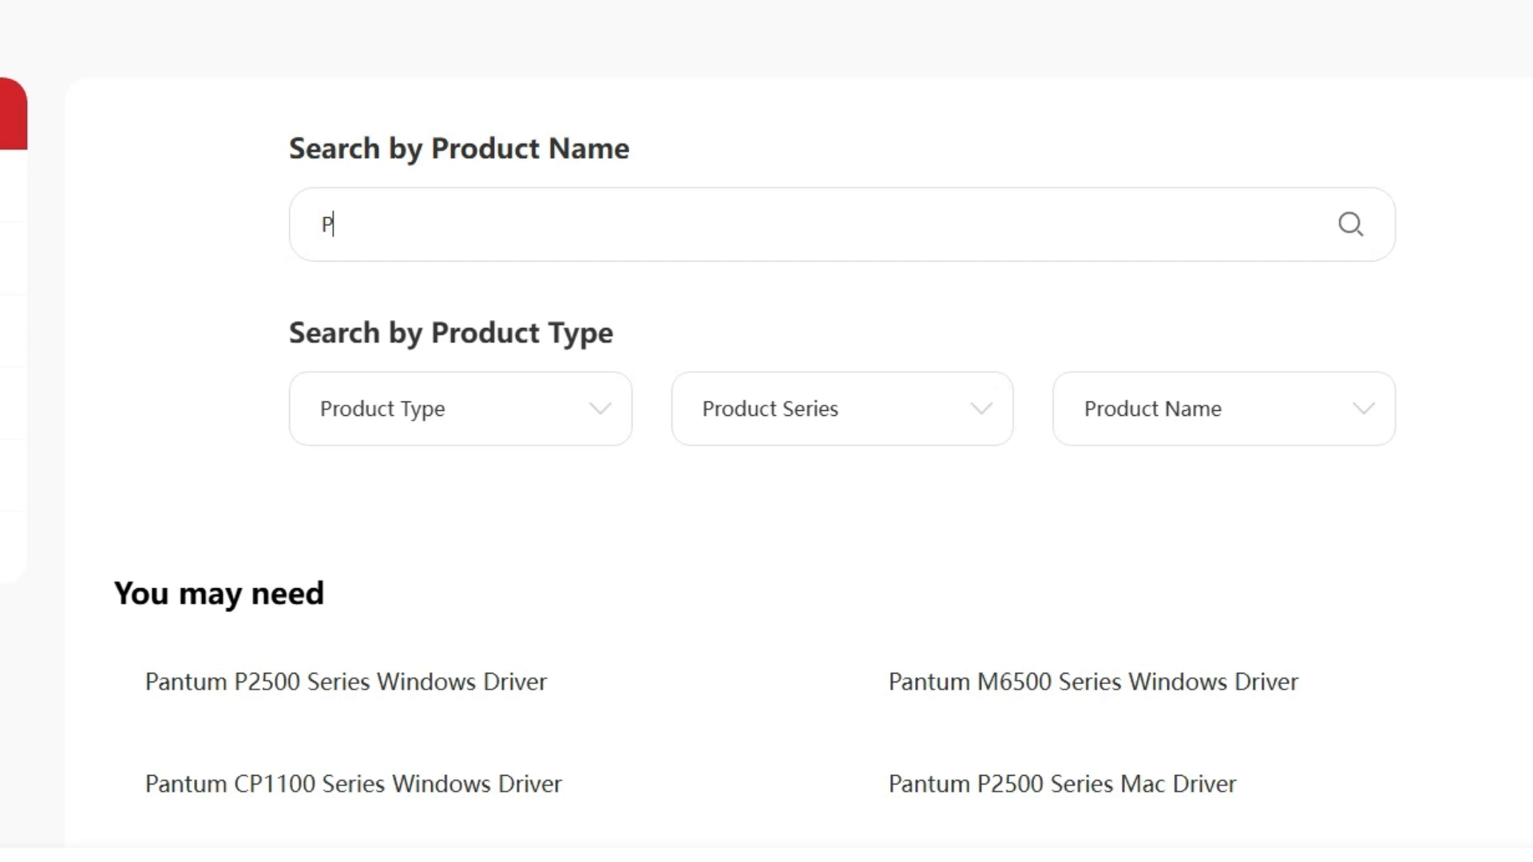
pyautogui.write('2200')
pyautogui.click(626, 409)
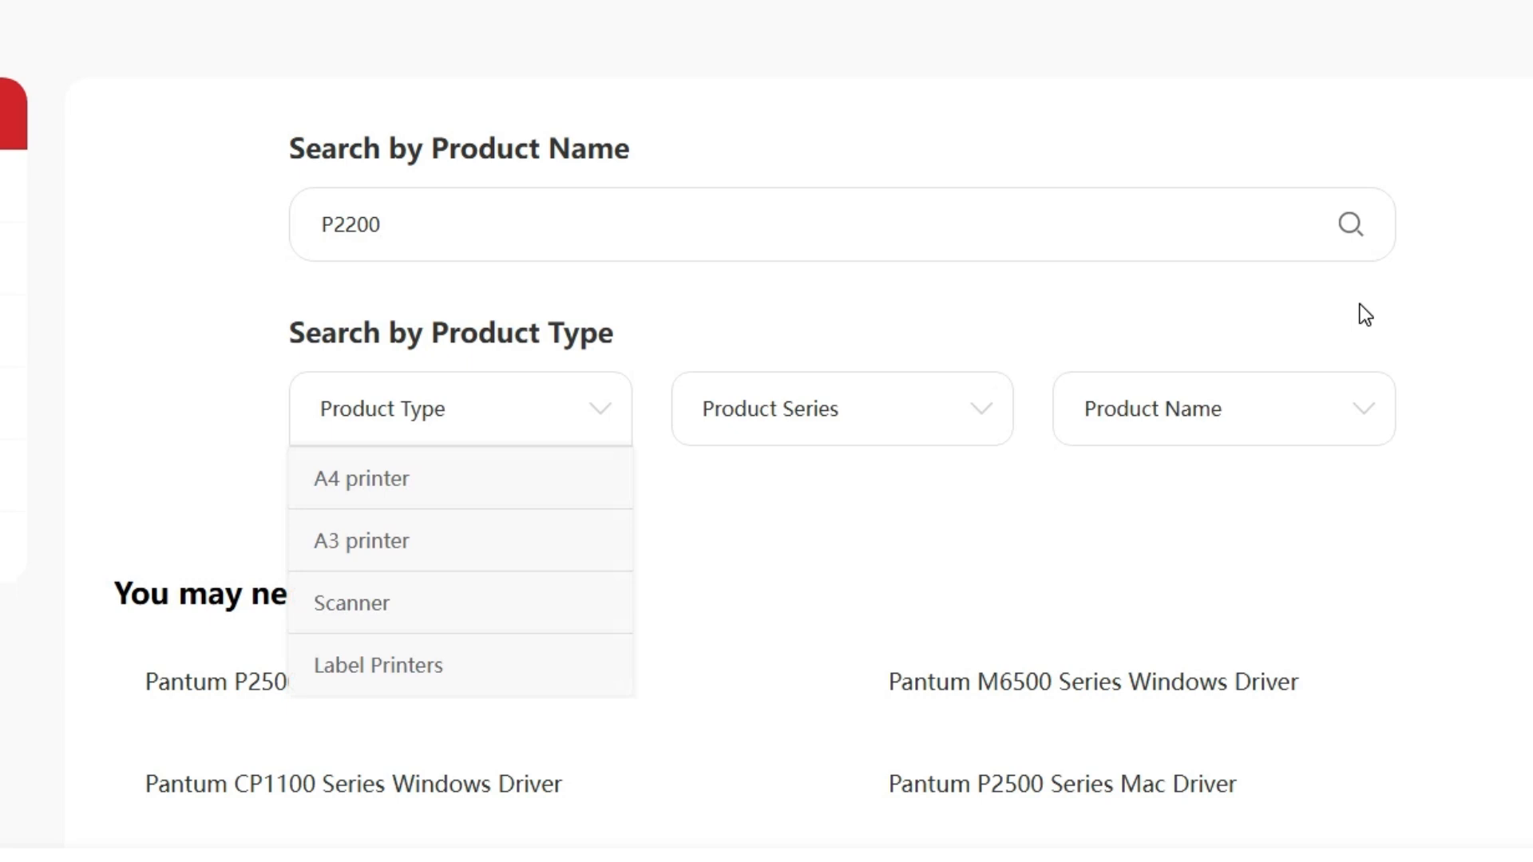
pyautogui.click(1290, 288)
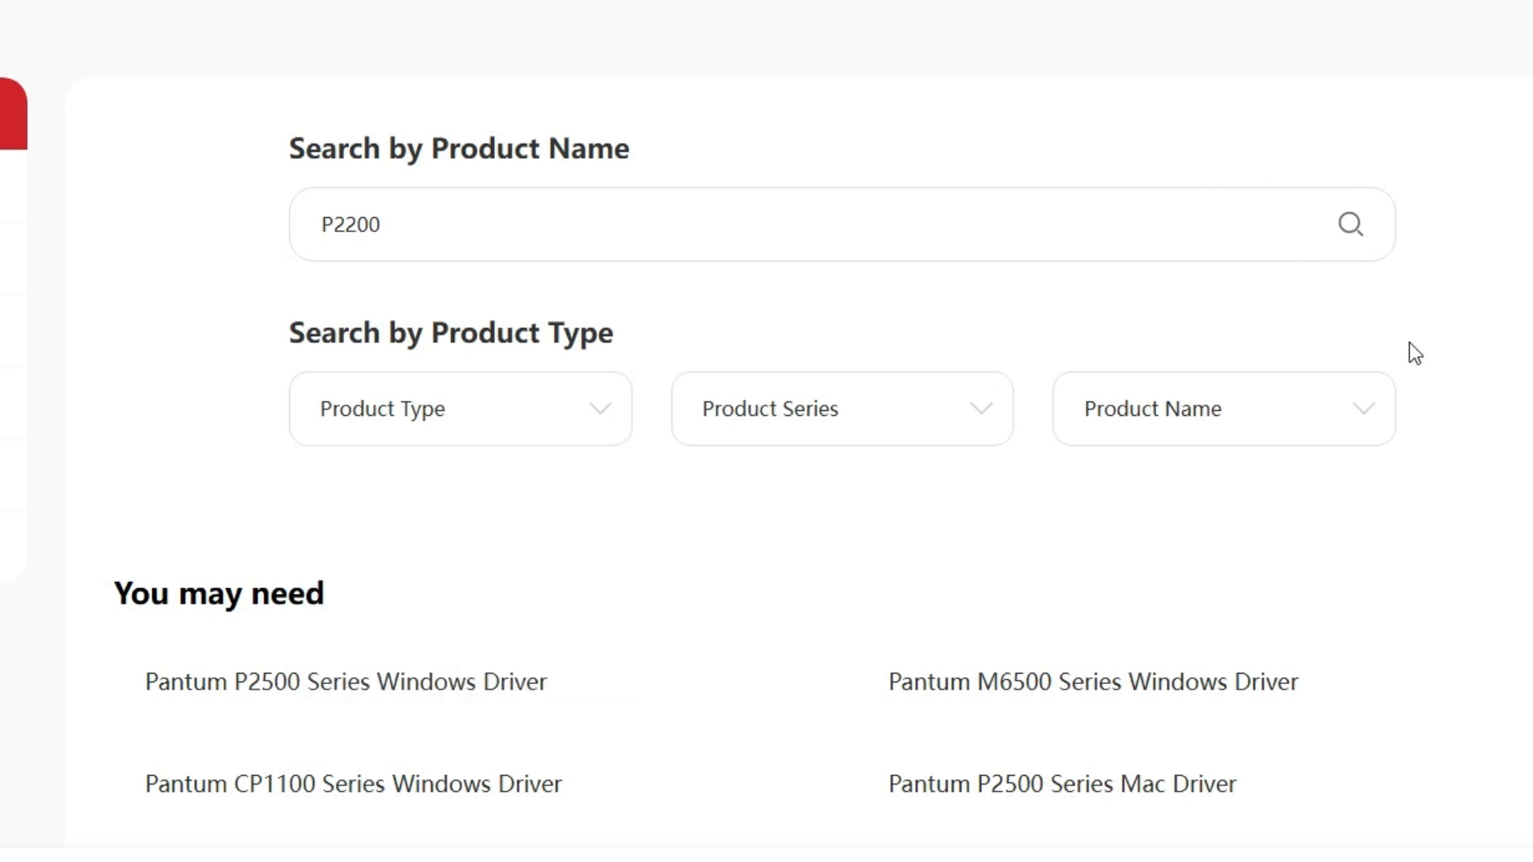
pyautogui.click(1362, 226)
# Examine the detected operating system shown above the P2200 driver results.
pyautogui.scroll(-2, 1361, 226)
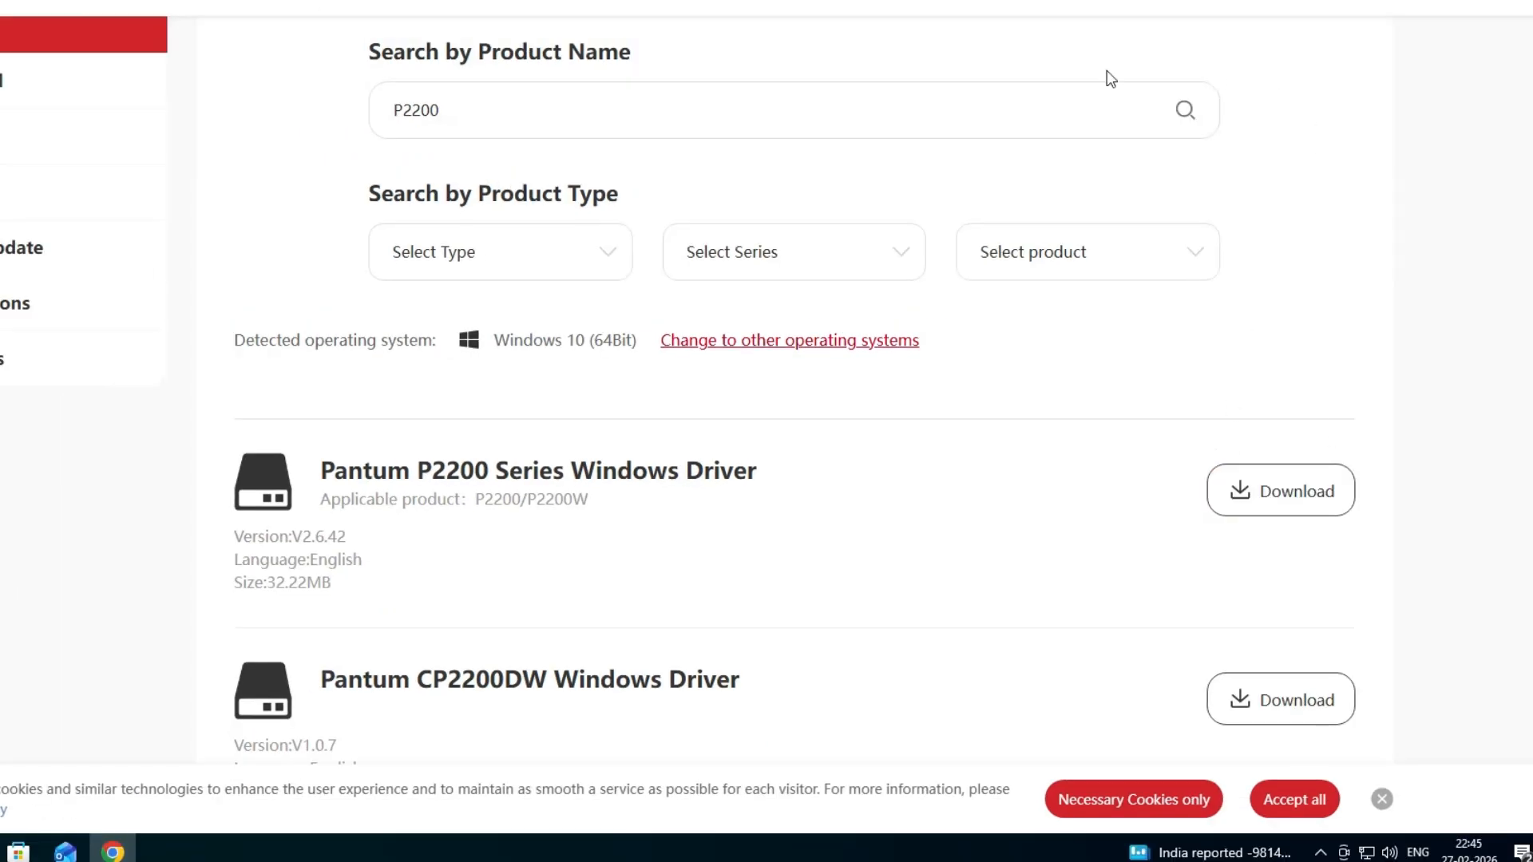
pyautogui.moveTo(324, 340); pyautogui.dragTo(576, 340)
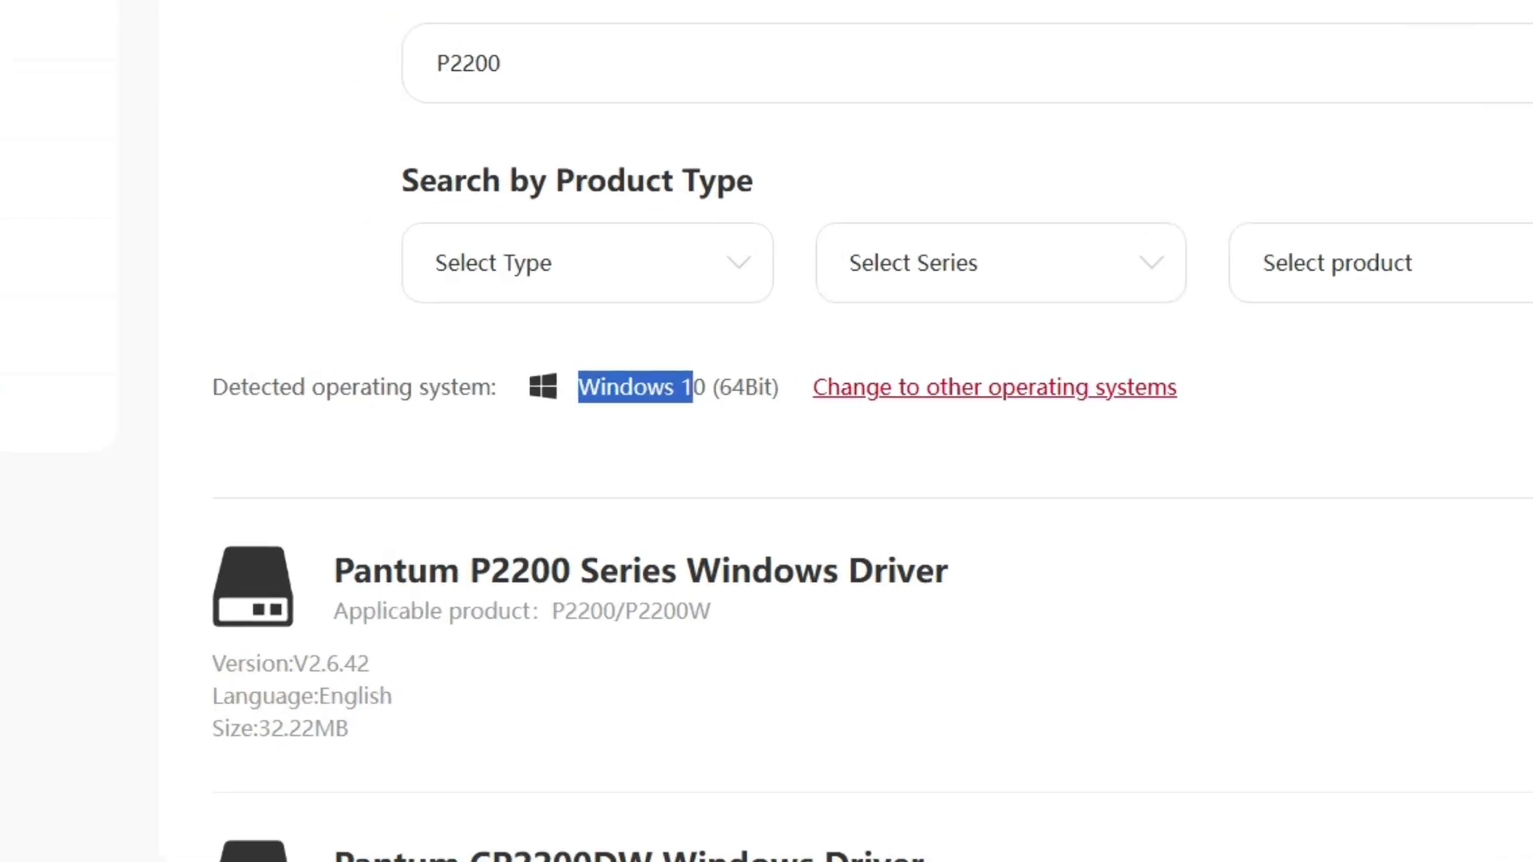
pyautogui.moveTo(730, 387); pyautogui.dragTo(781, 387)
pyautogui.moveTo(620, 387); pyautogui.dragTo(779, 387)
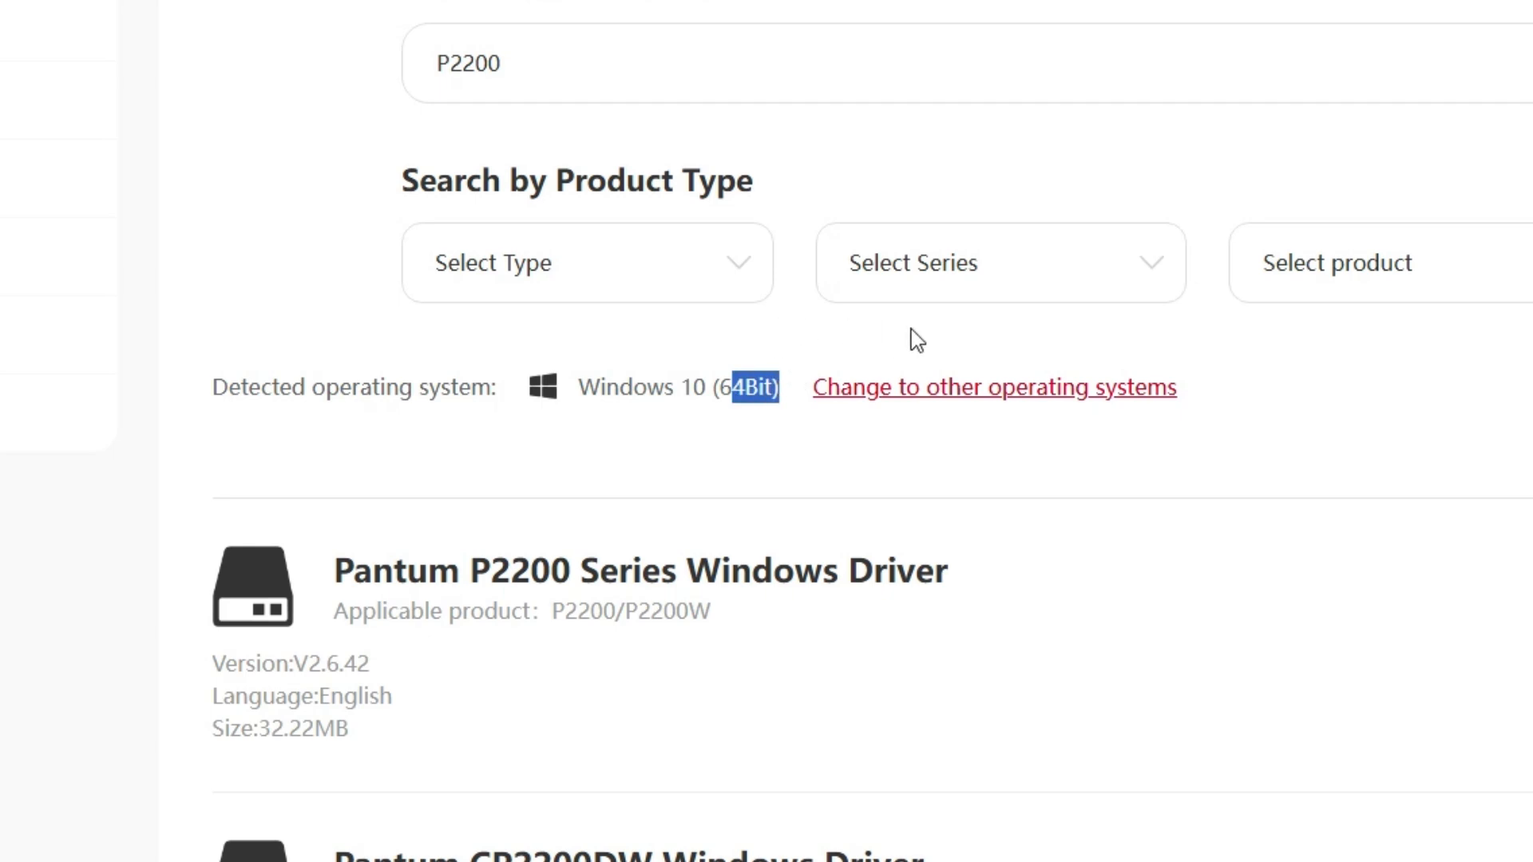
# Change the operating system for the driver list to Windows, version windows 10.
pyautogui.click(1036, 390)
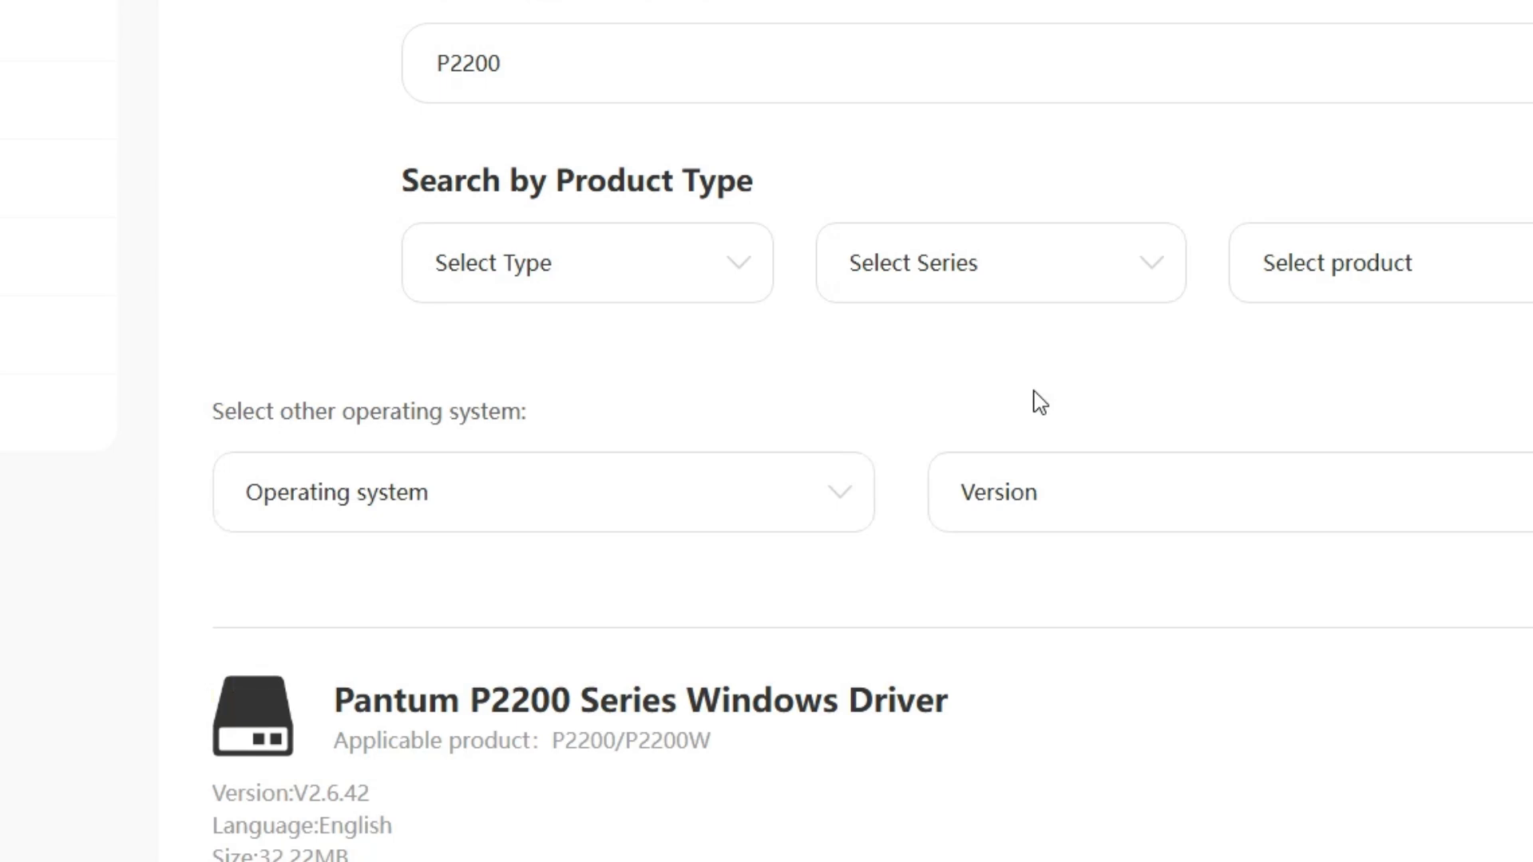
pyautogui.click(755, 519)
pyautogui.click(376, 369)
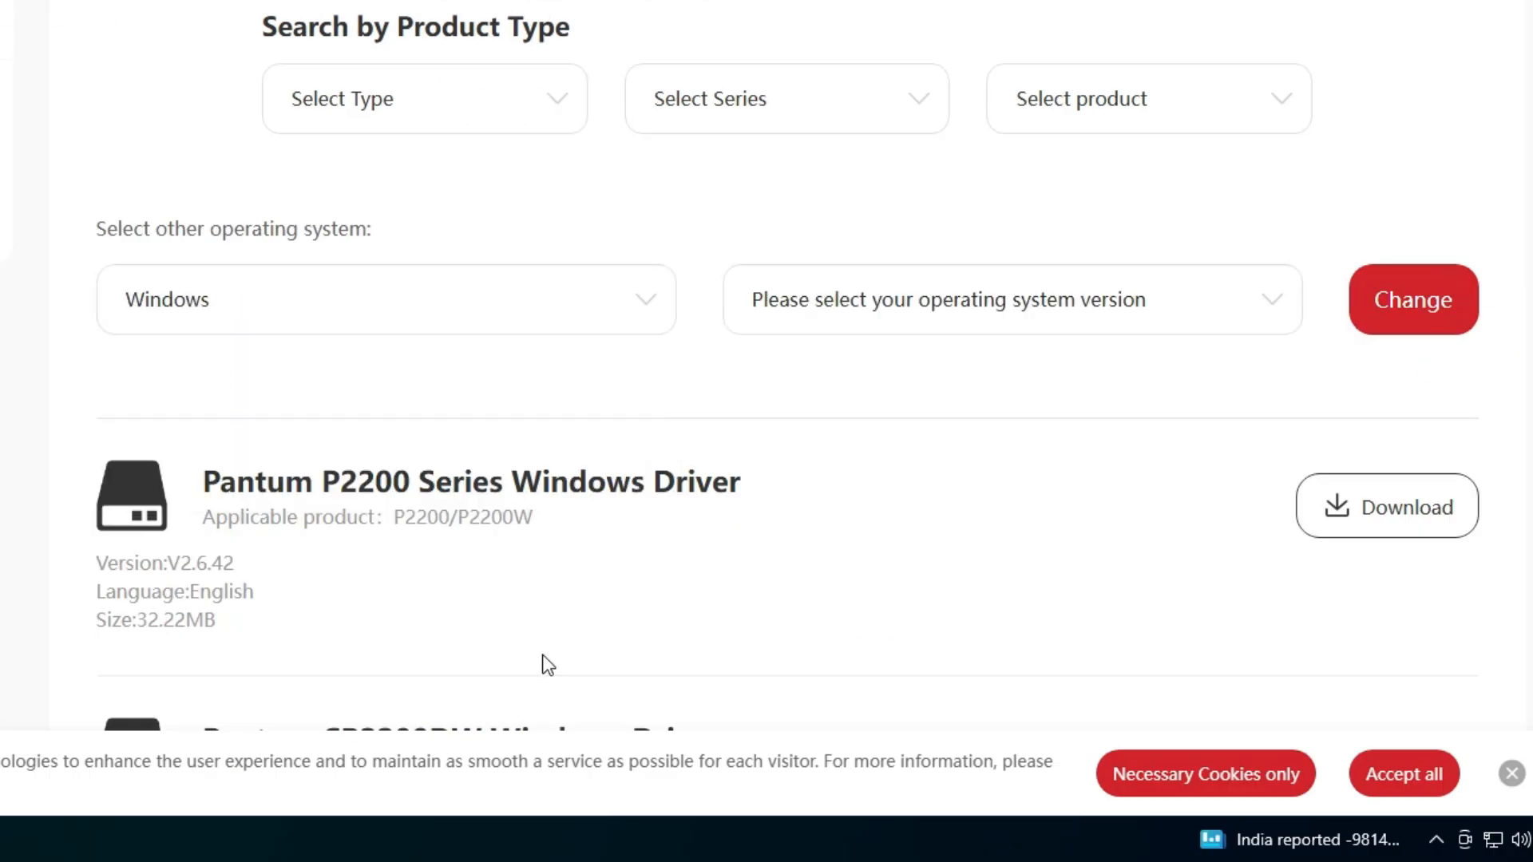
pyautogui.click(1083, 317)
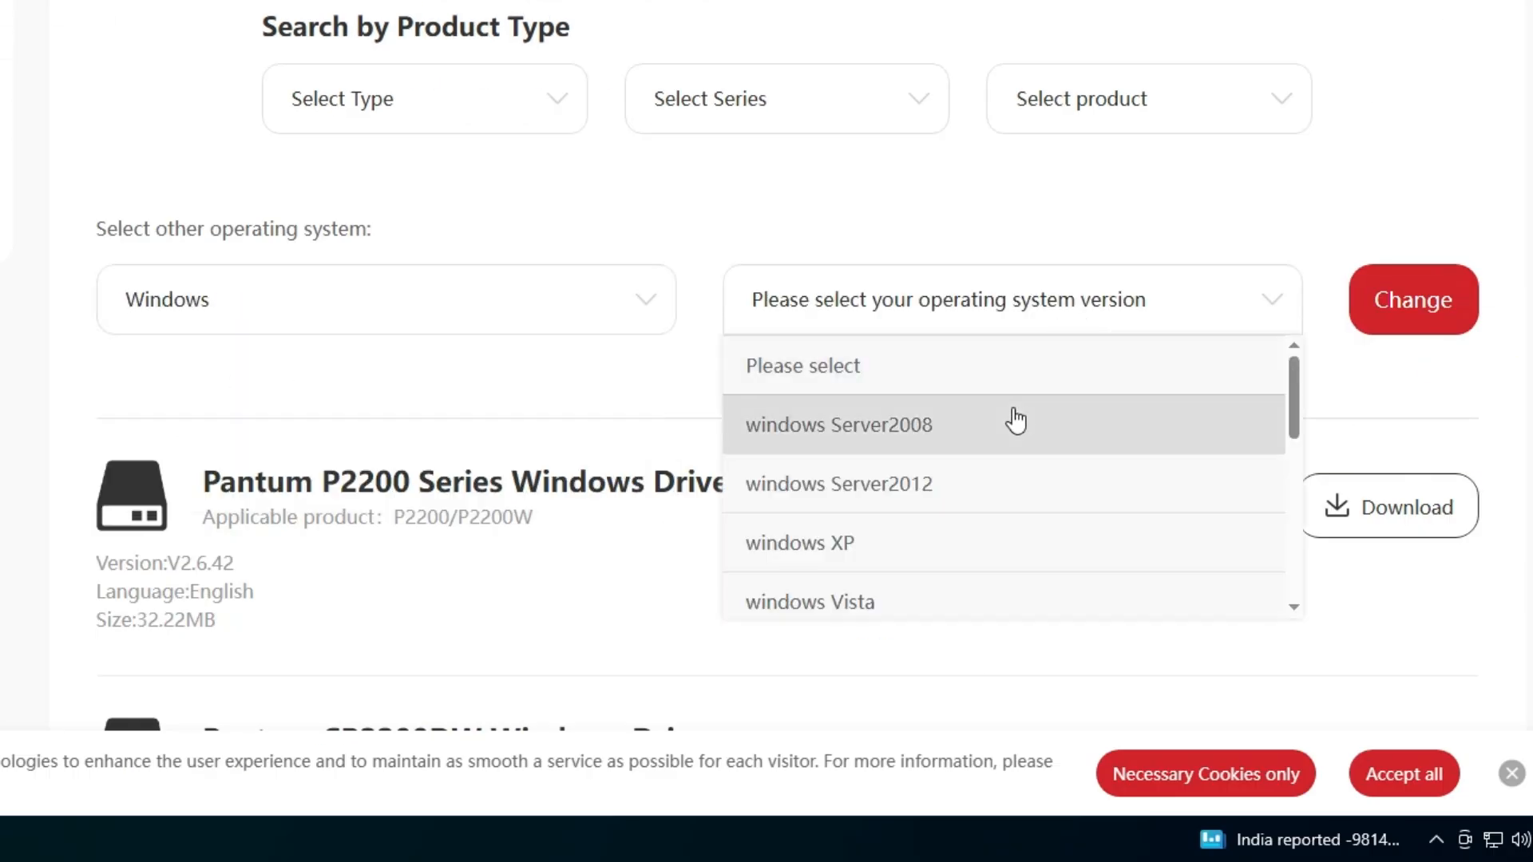
pyautogui.scroll(-3, 1006, 511)
pyautogui.scroll(-1, 1003, 527)
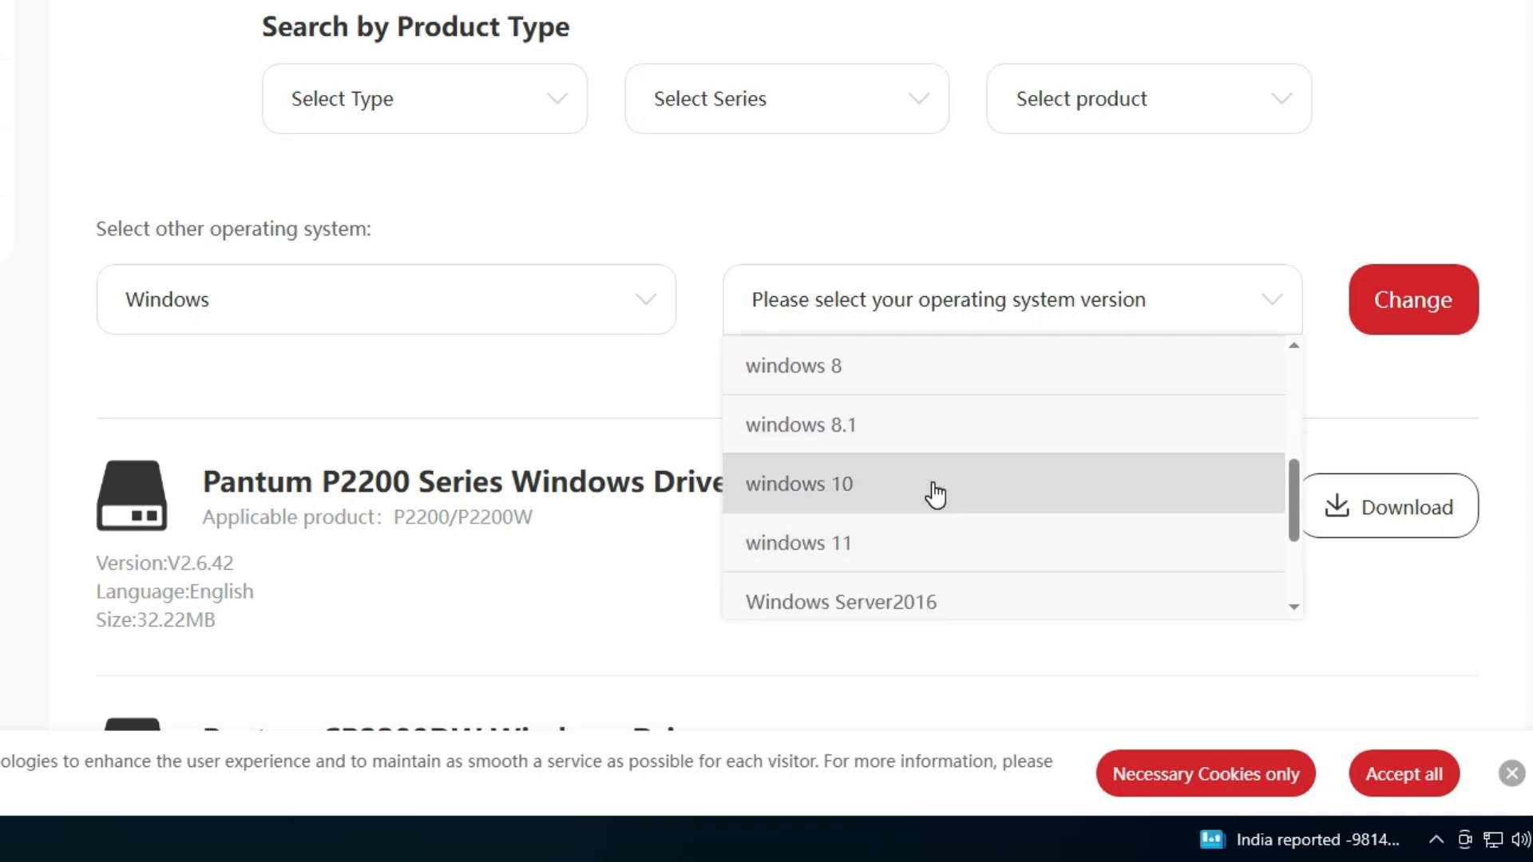
pyautogui.scroll(-3, 934, 496)
pyautogui.scroll(5, 947, 503)
pyautogui.scroll(3, 948, 507)
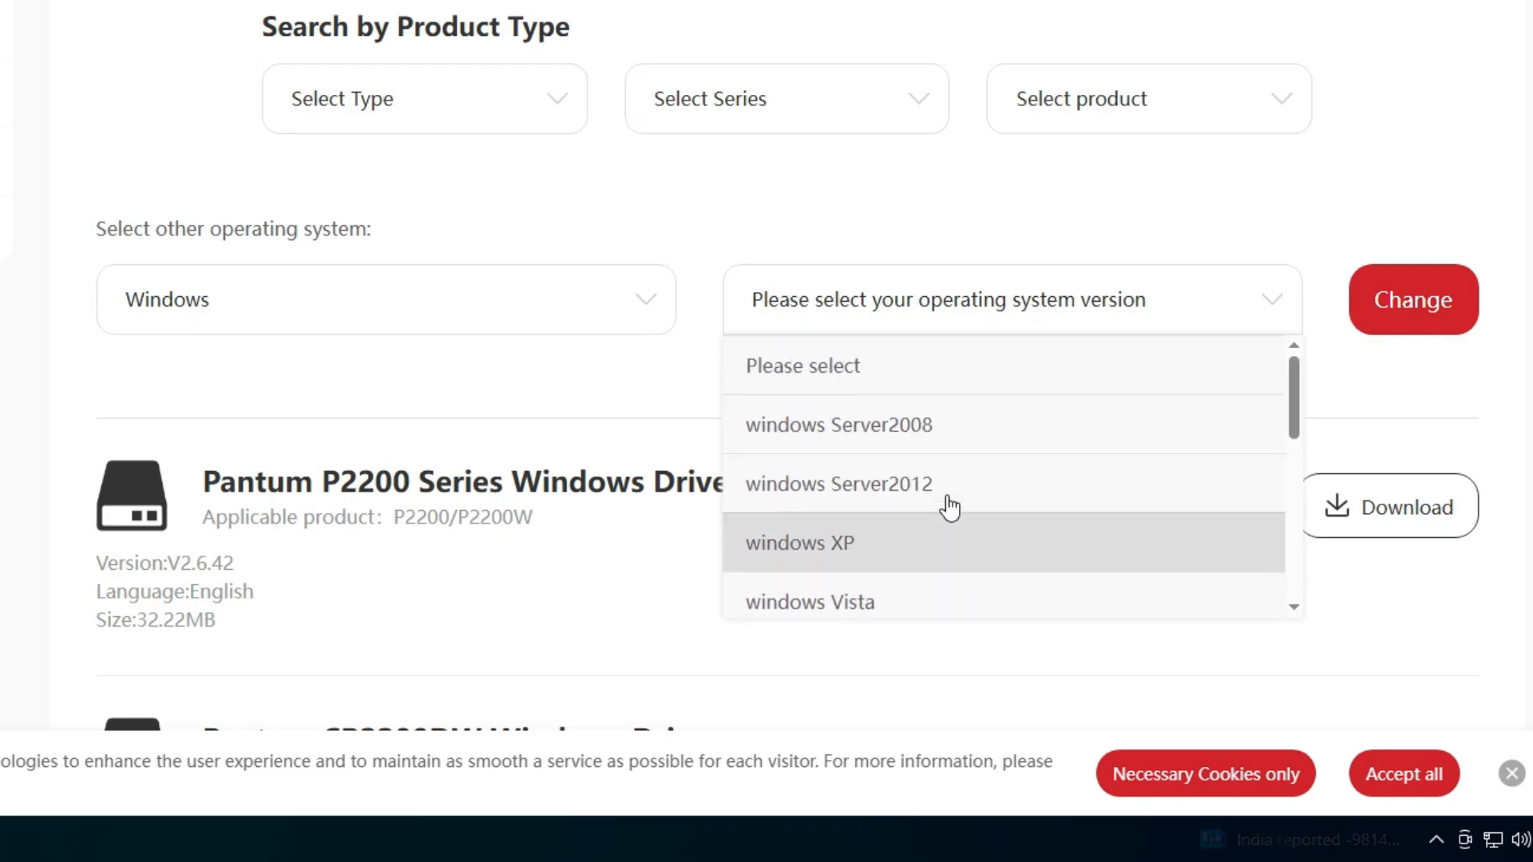
pyautogui.scroll(-4, 948, 507)
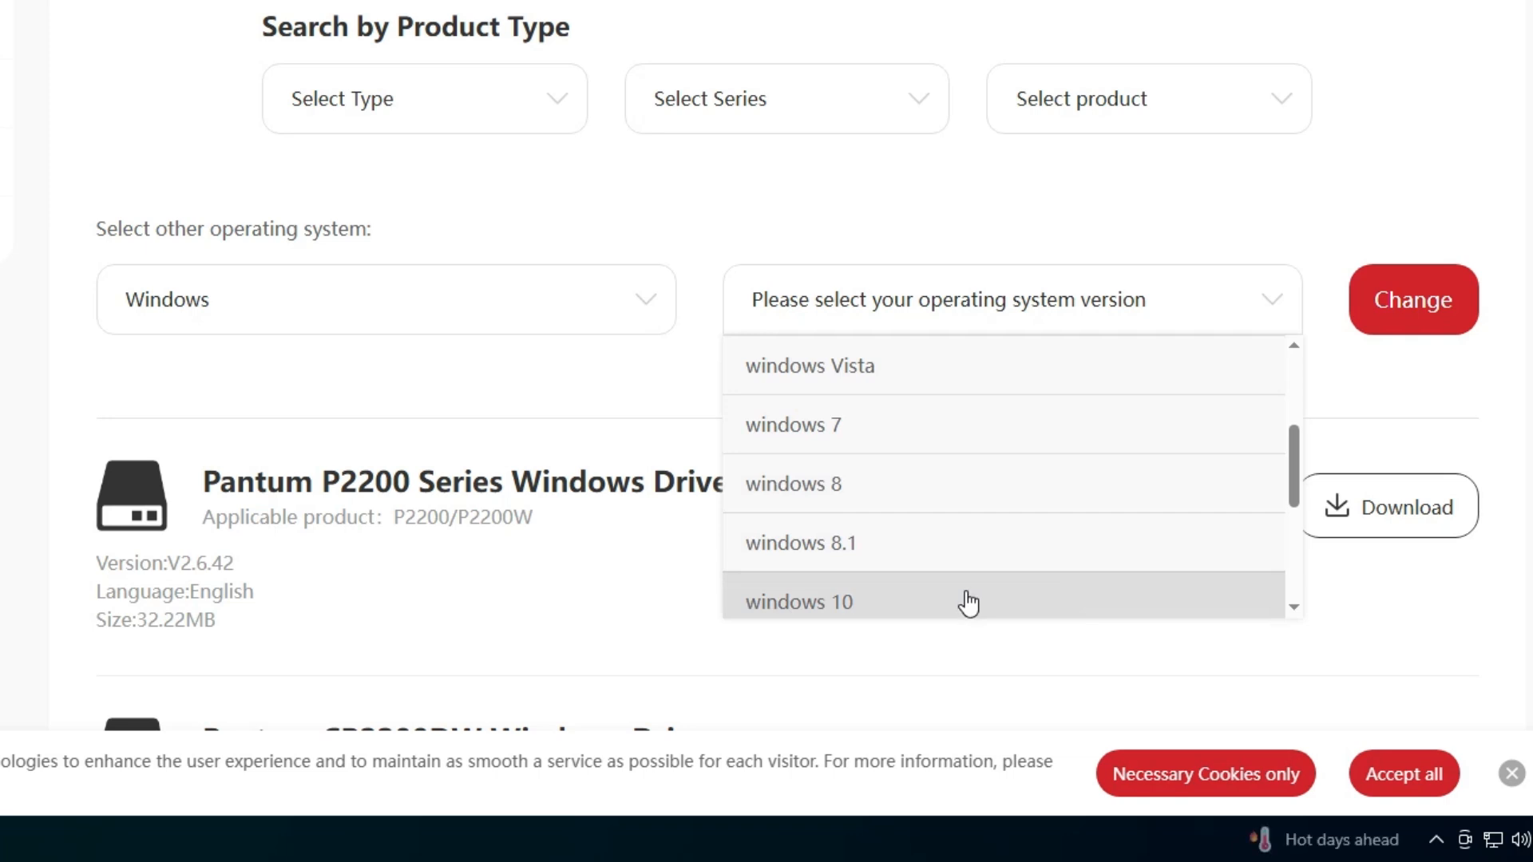
pyautogui.scroll(-2, 966, 595)
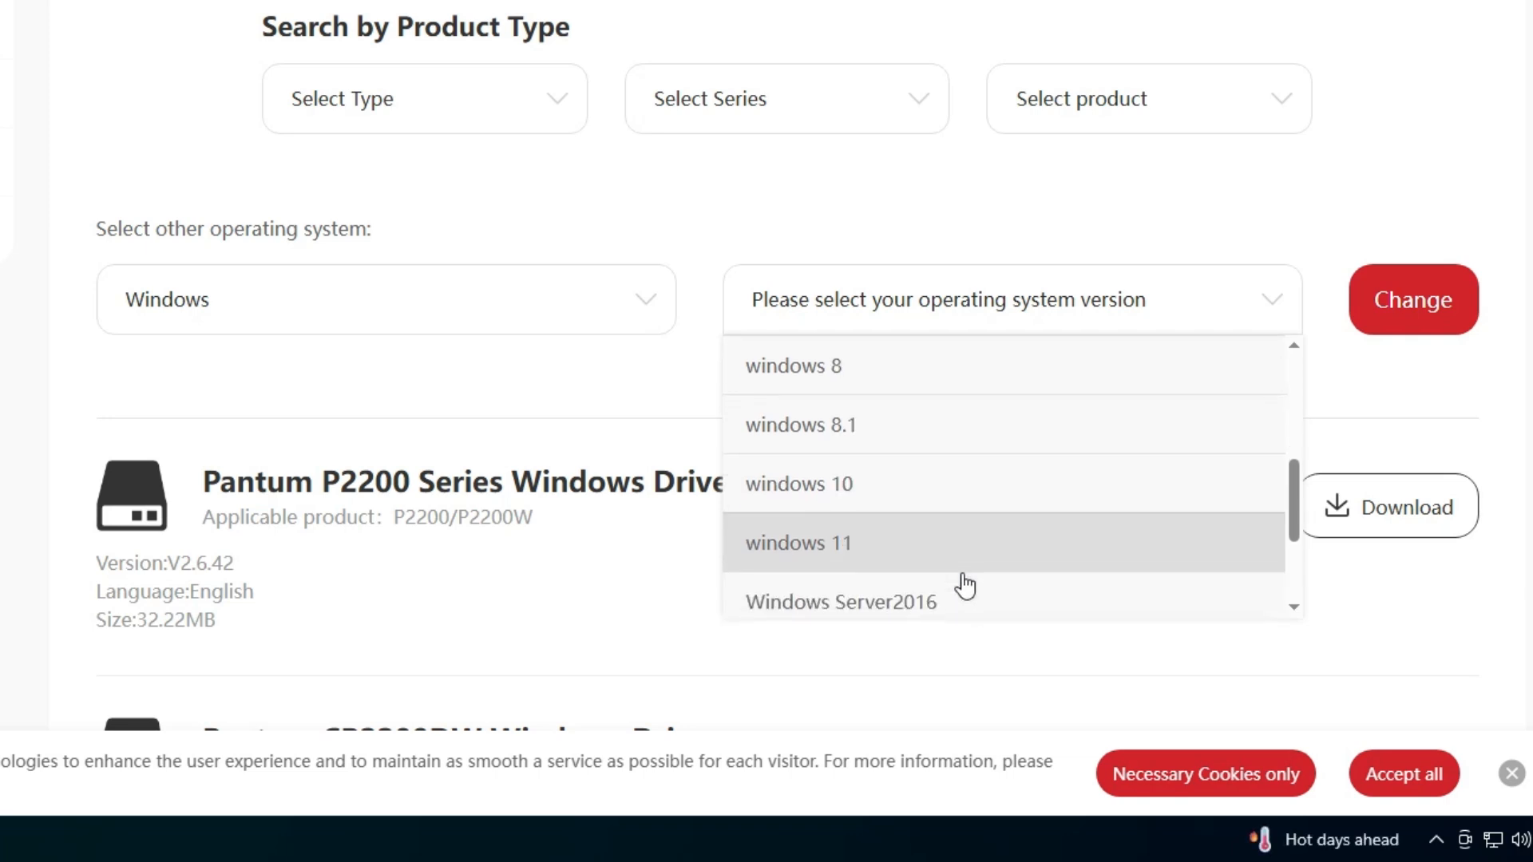
pyautogui.click(1002, 498)
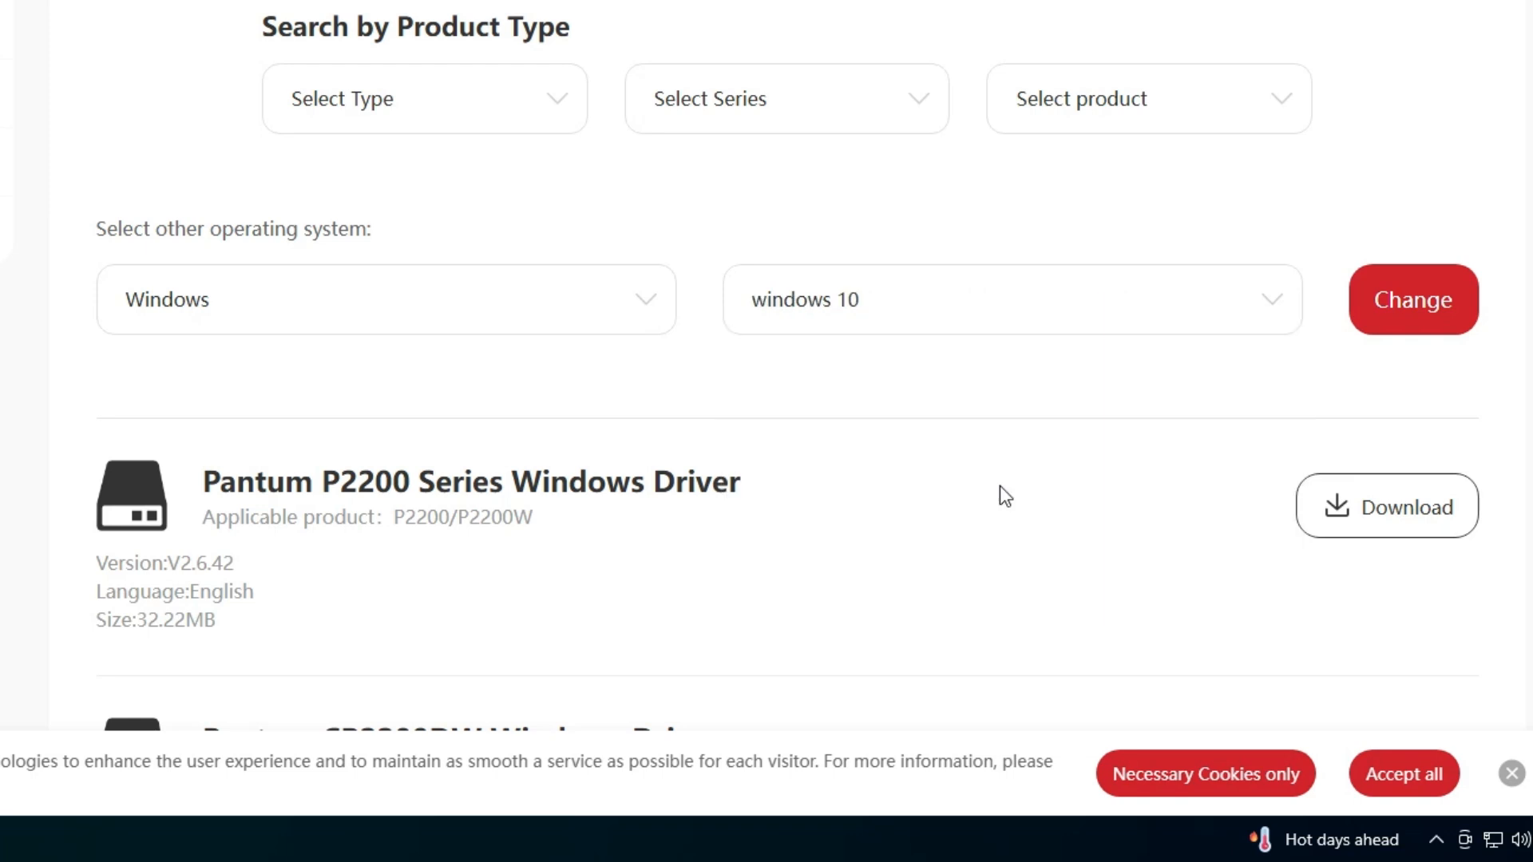
pyautogui.click(1421, 318)
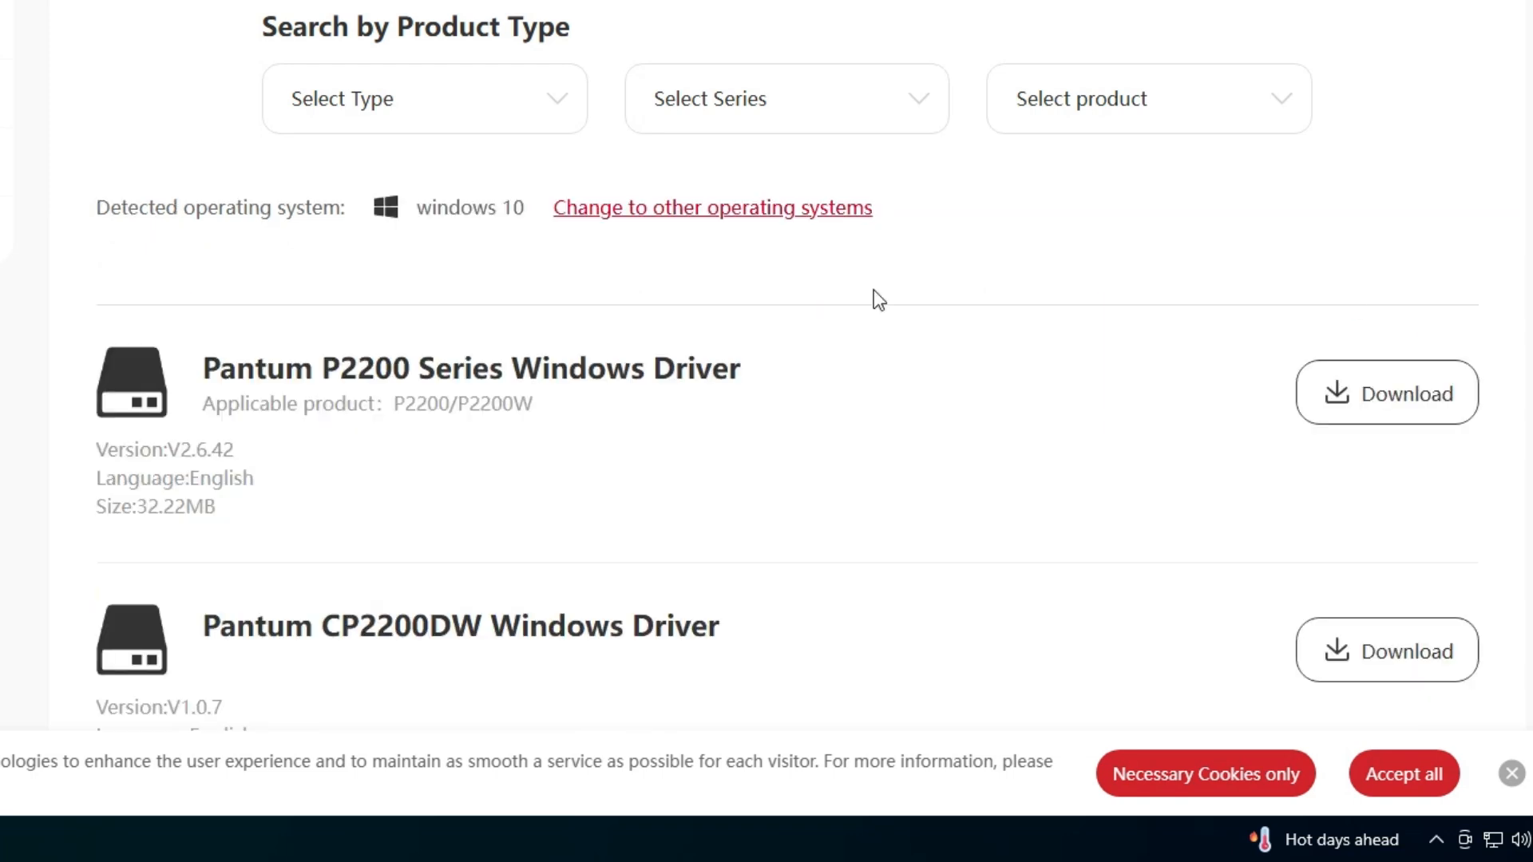
# Compare the listed driver names, highlighting the Pantum P2200 Series Windows Driver entry.
pyautogui.moveTo(202, 369); pyautogui.dragTo(779, 370)
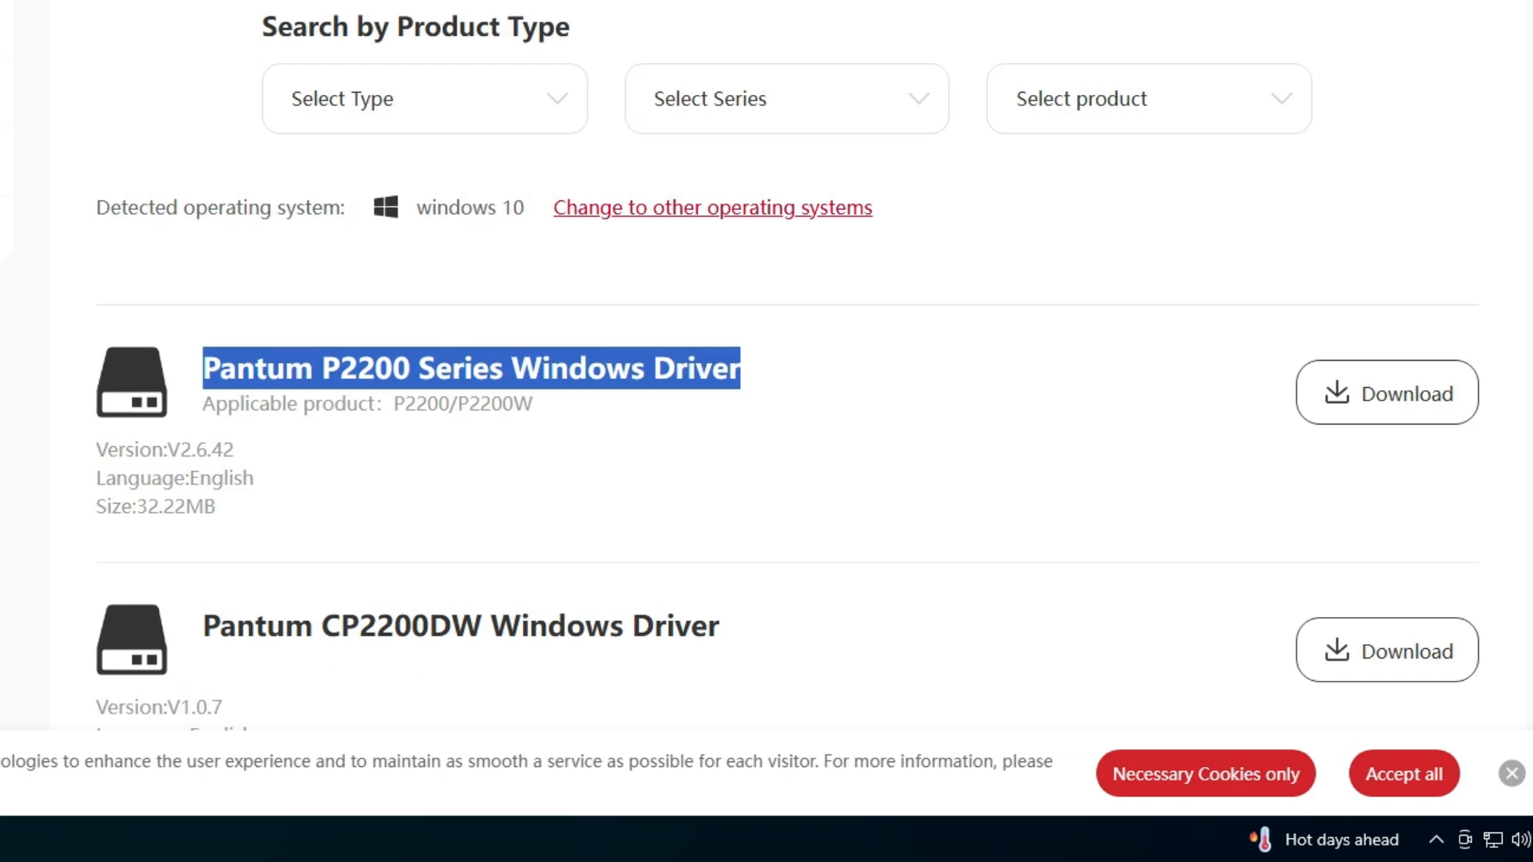
pyautogui.moveTo(255, 627); pyautogui.dragTo(522, 627)
pyautogui.click(369, 444)
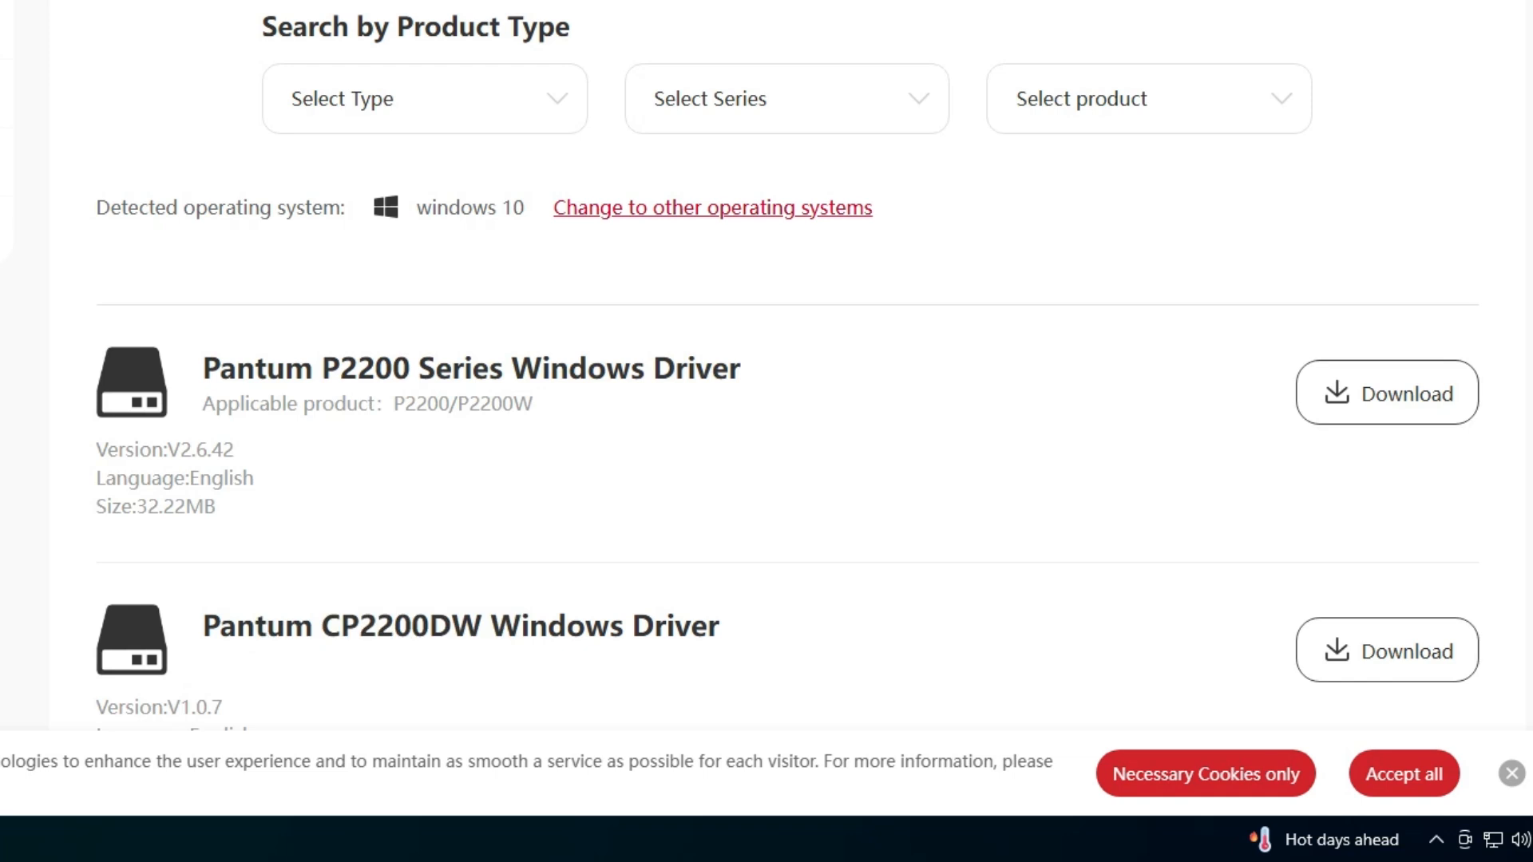
pyautogui.moveTo(203, 368); pyautogui.dragTo(511, 368)
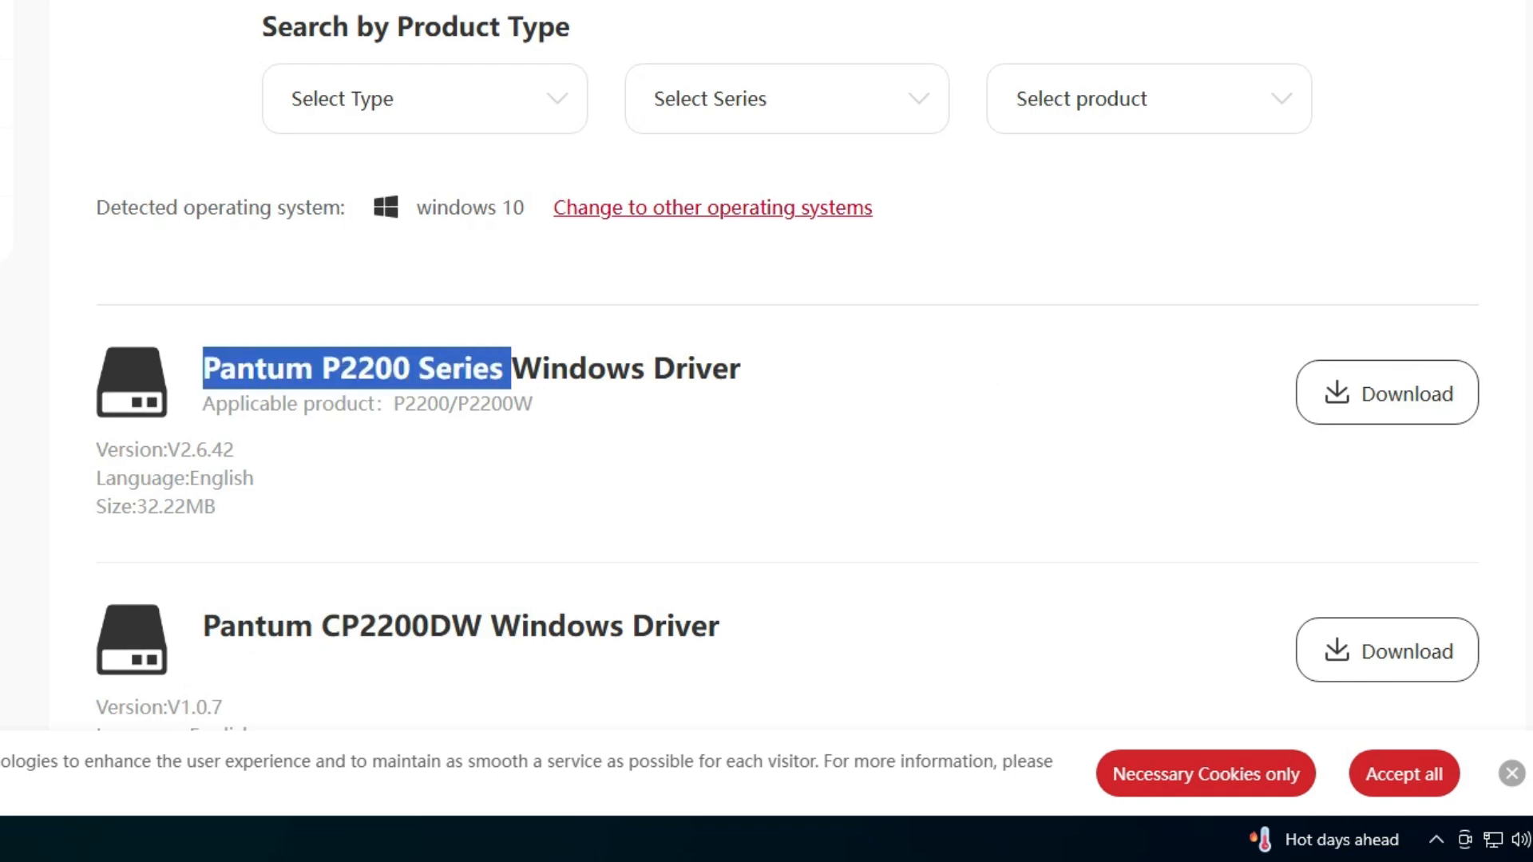
# Download the Pantum P2200 Series Windows Driver and show the downloaded installer in its folder.
pyautogui.click(1422, 394)
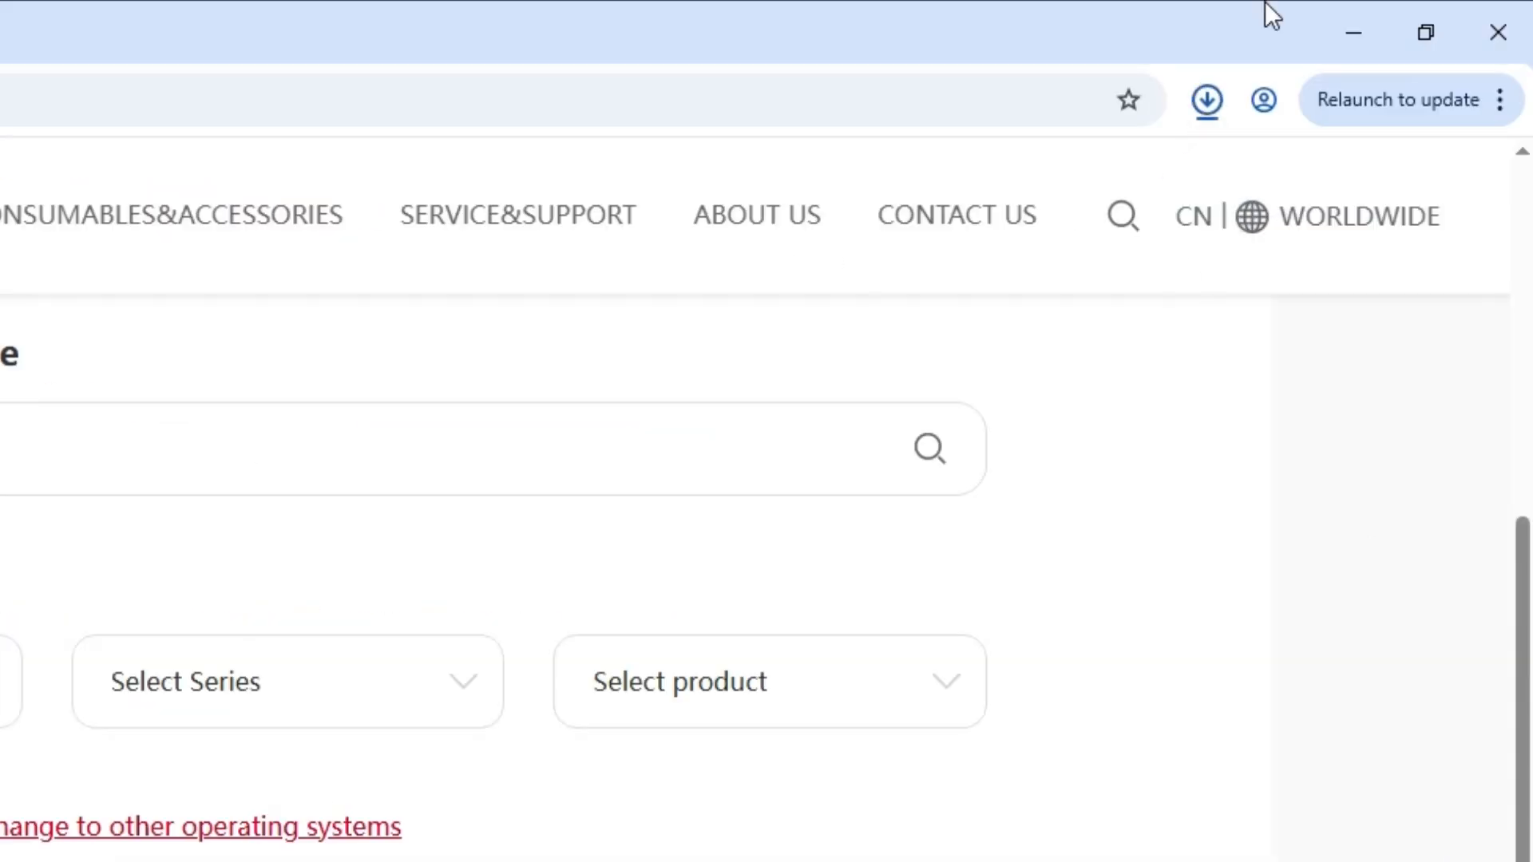
pyautogui.click(1214, 99)
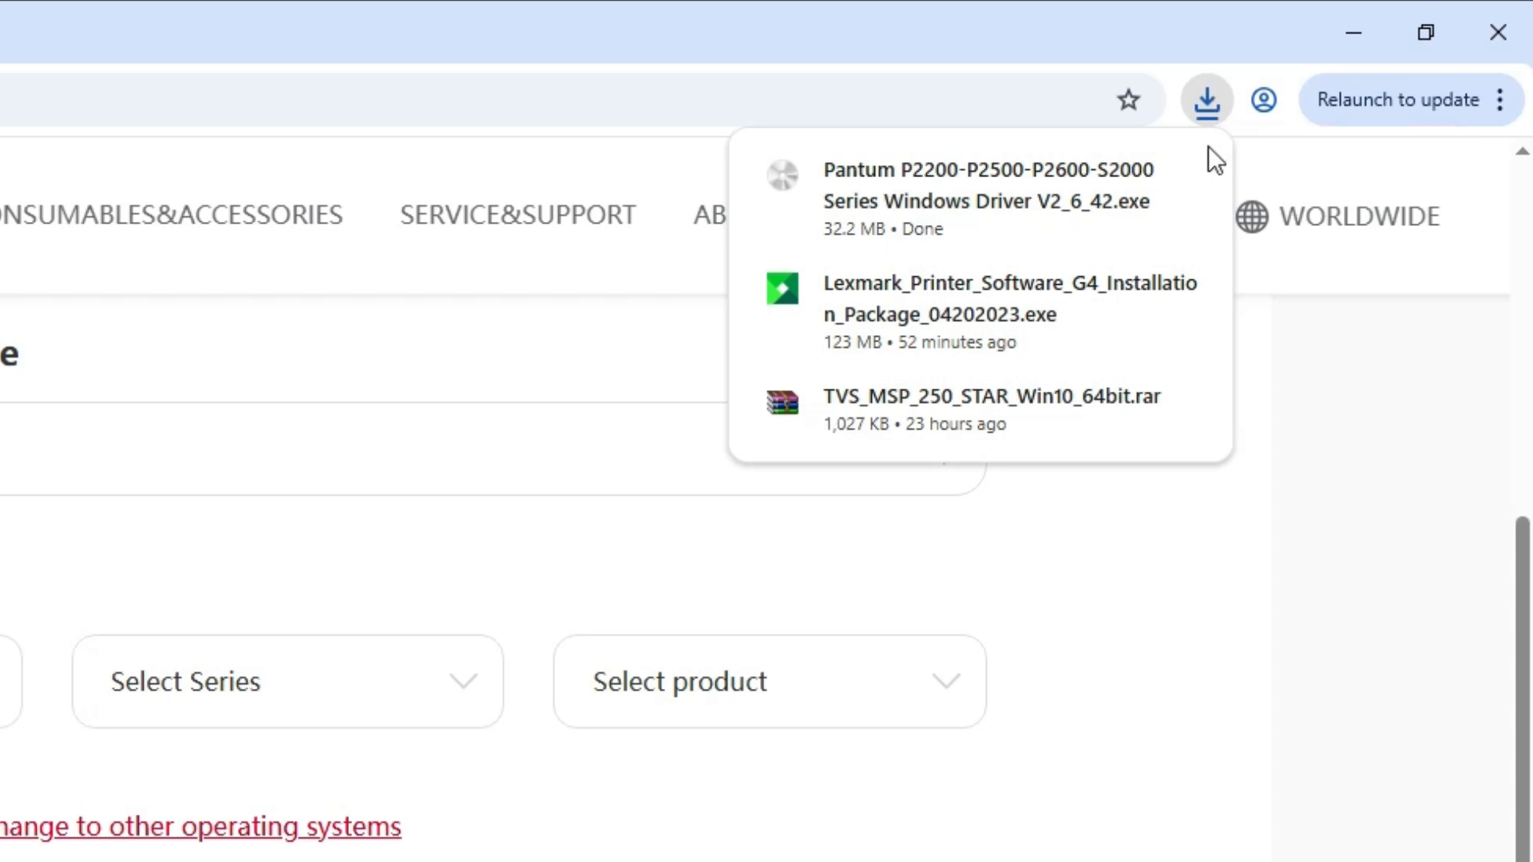
pyautogui.moveTo(1207, 158)
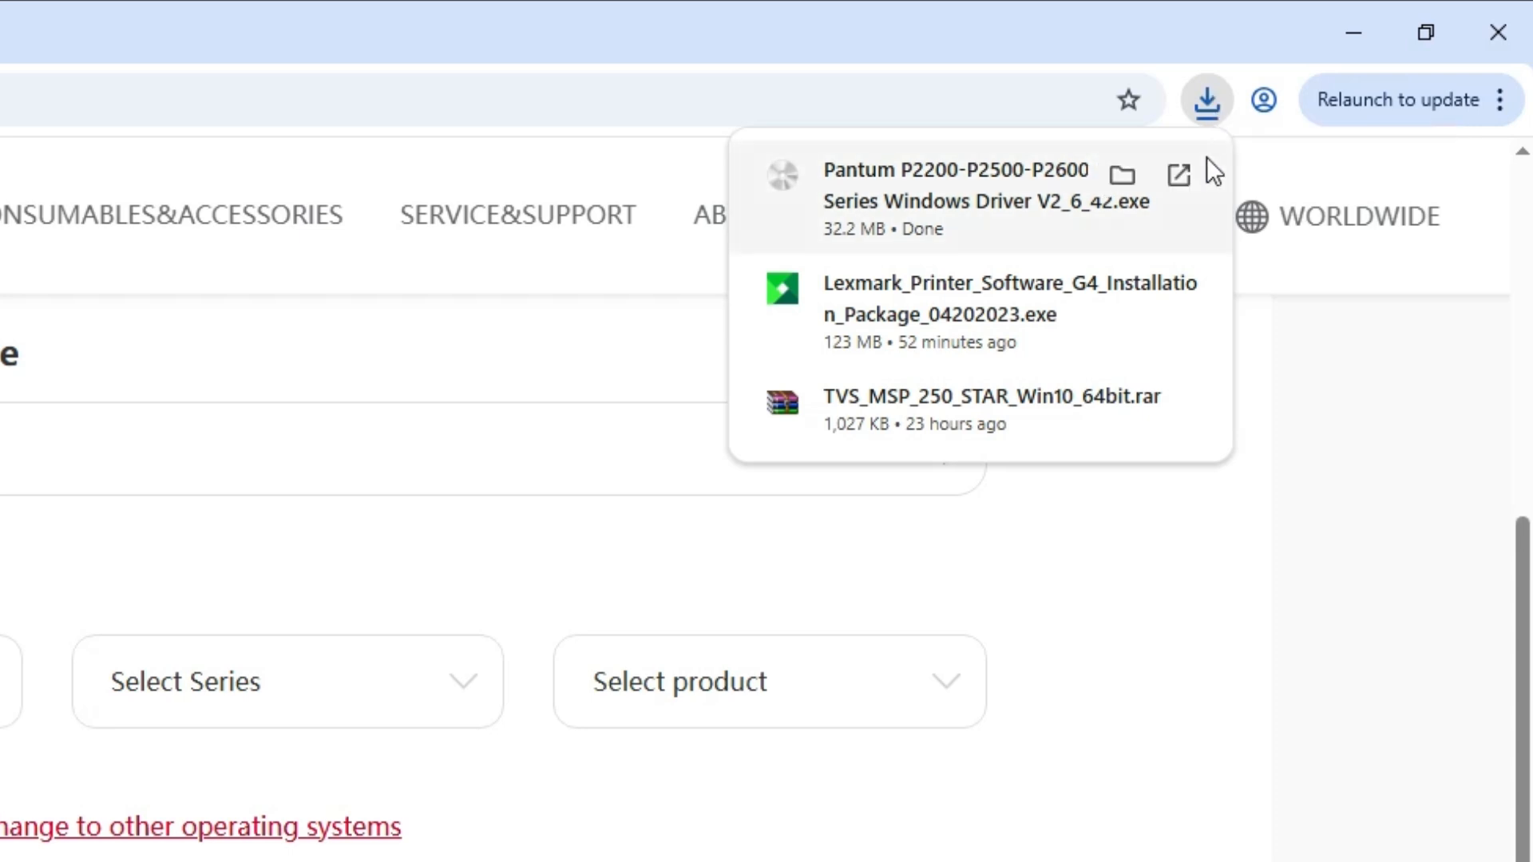
pyautogui.click(1121, 177)
# Minimize the browser and move the downloaded driver installer onto the desktop.
pyautogui.click(1353, 32)
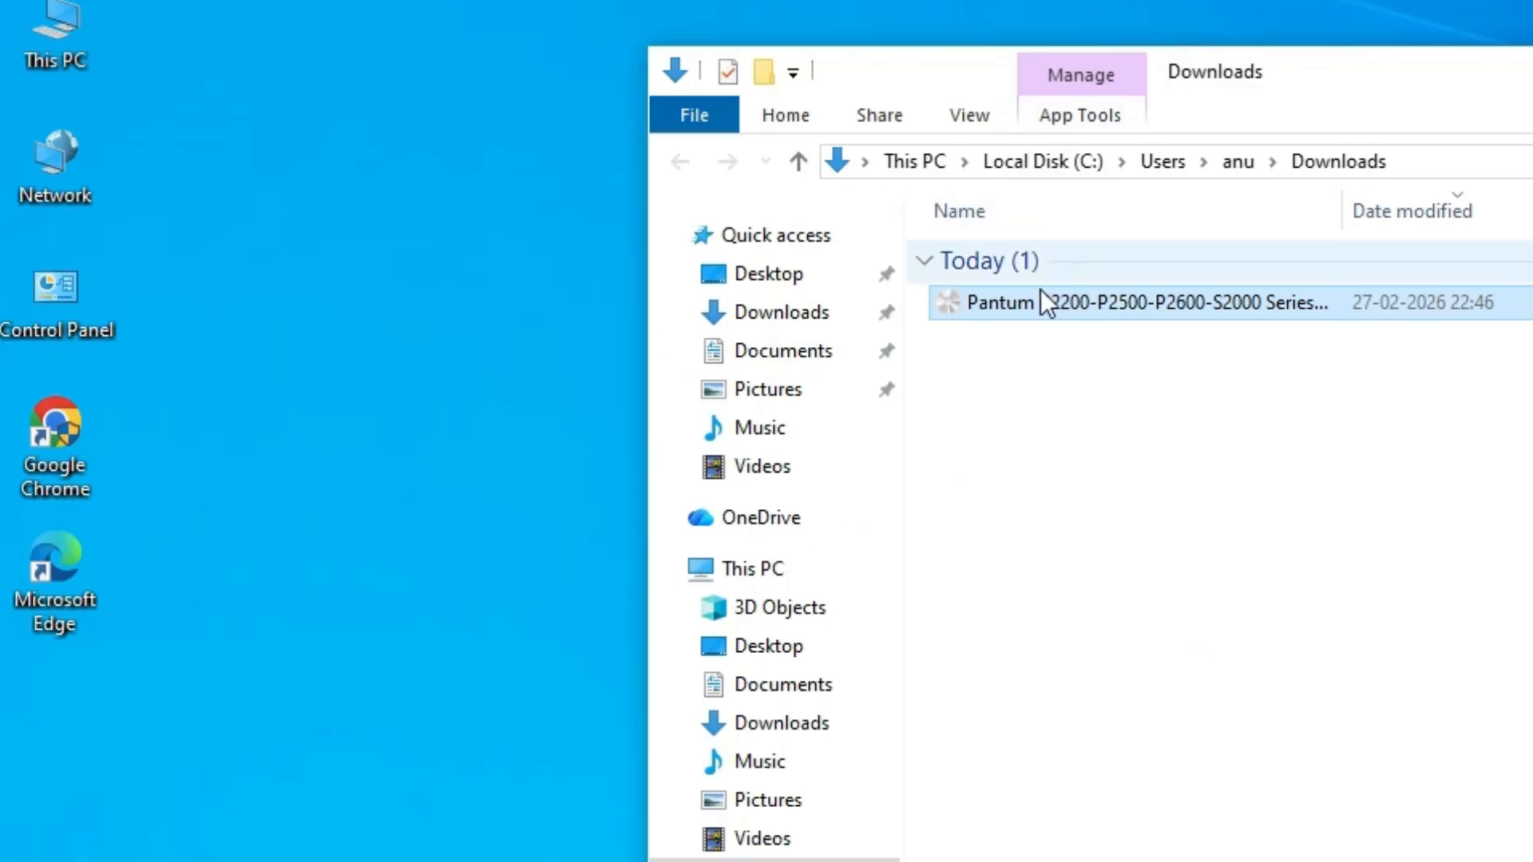
pyautogui.moveTo(523, 294); pyautogui.dragTo(153, 435)
pyautogui.click(1190, 182)
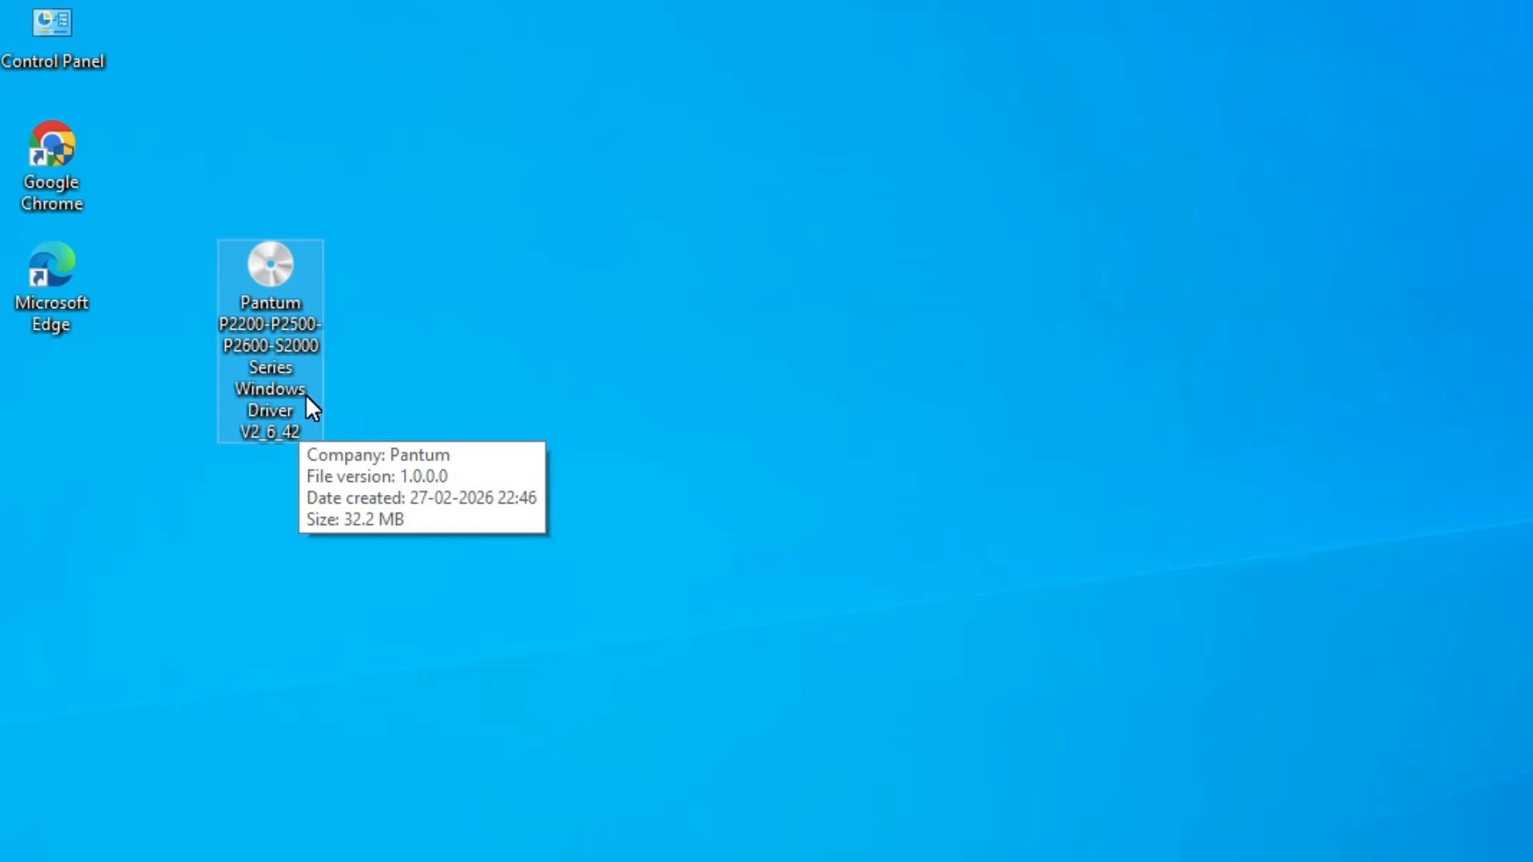
# Extract the downloaded Pantum driver installer into a folder on the desktop.
pyautogui.rightClick(301, 293)
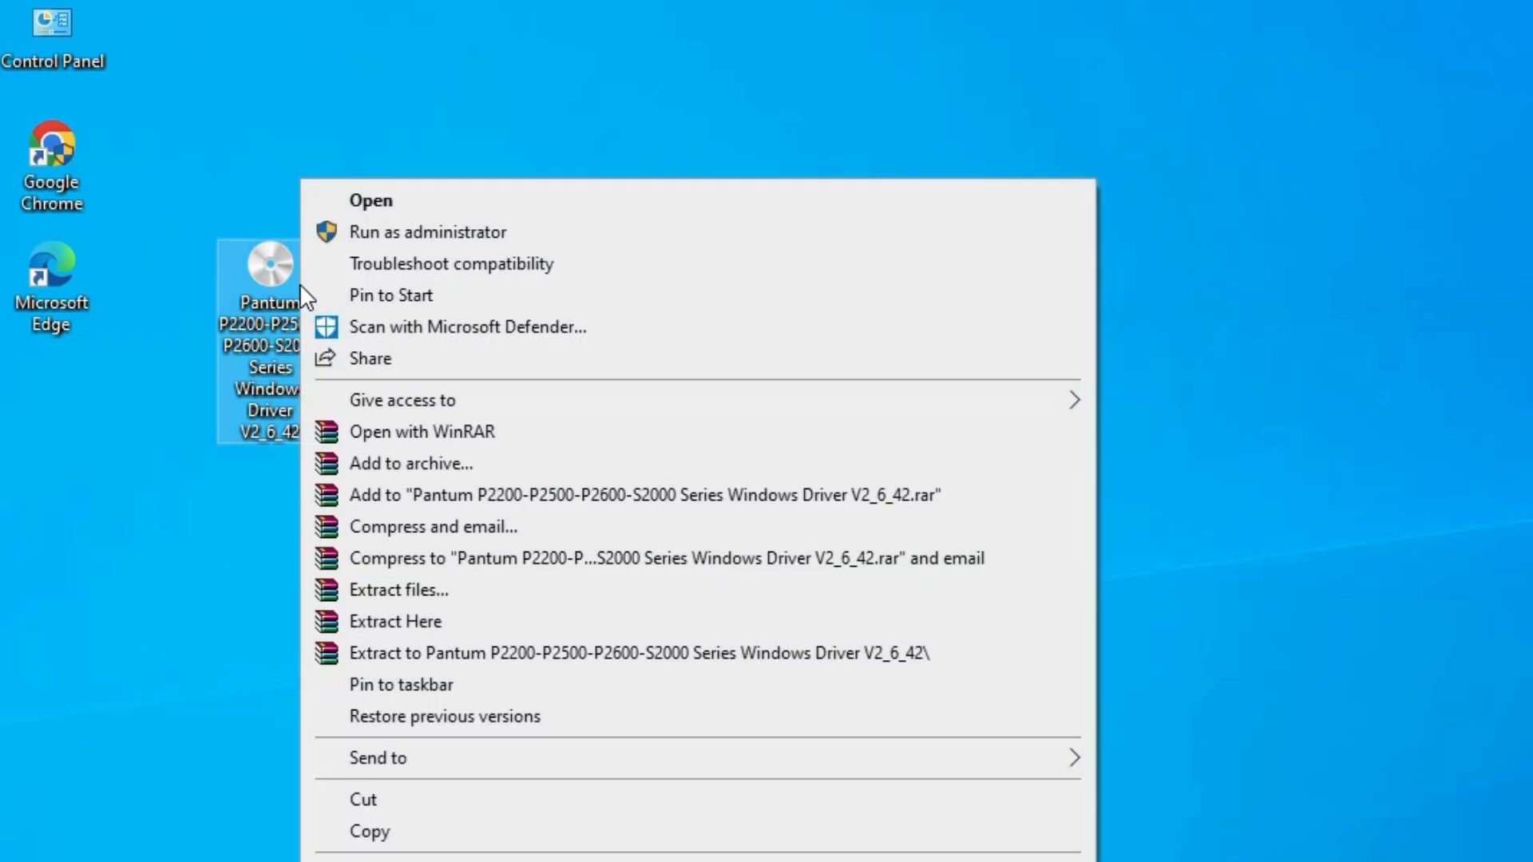
pyautogui.click(445, 598)
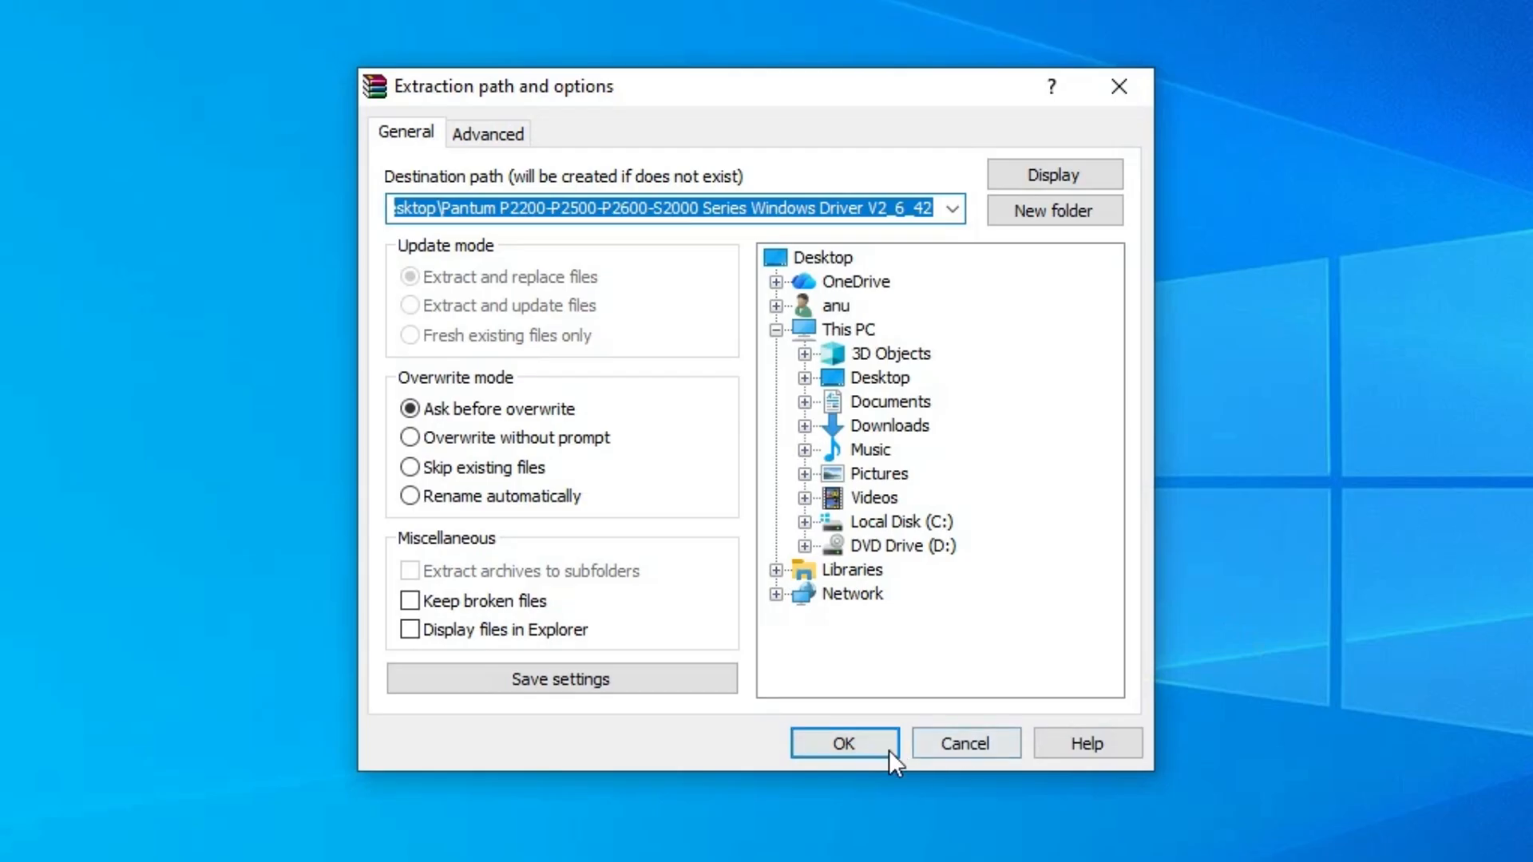
pyautogui.click(851, 739)
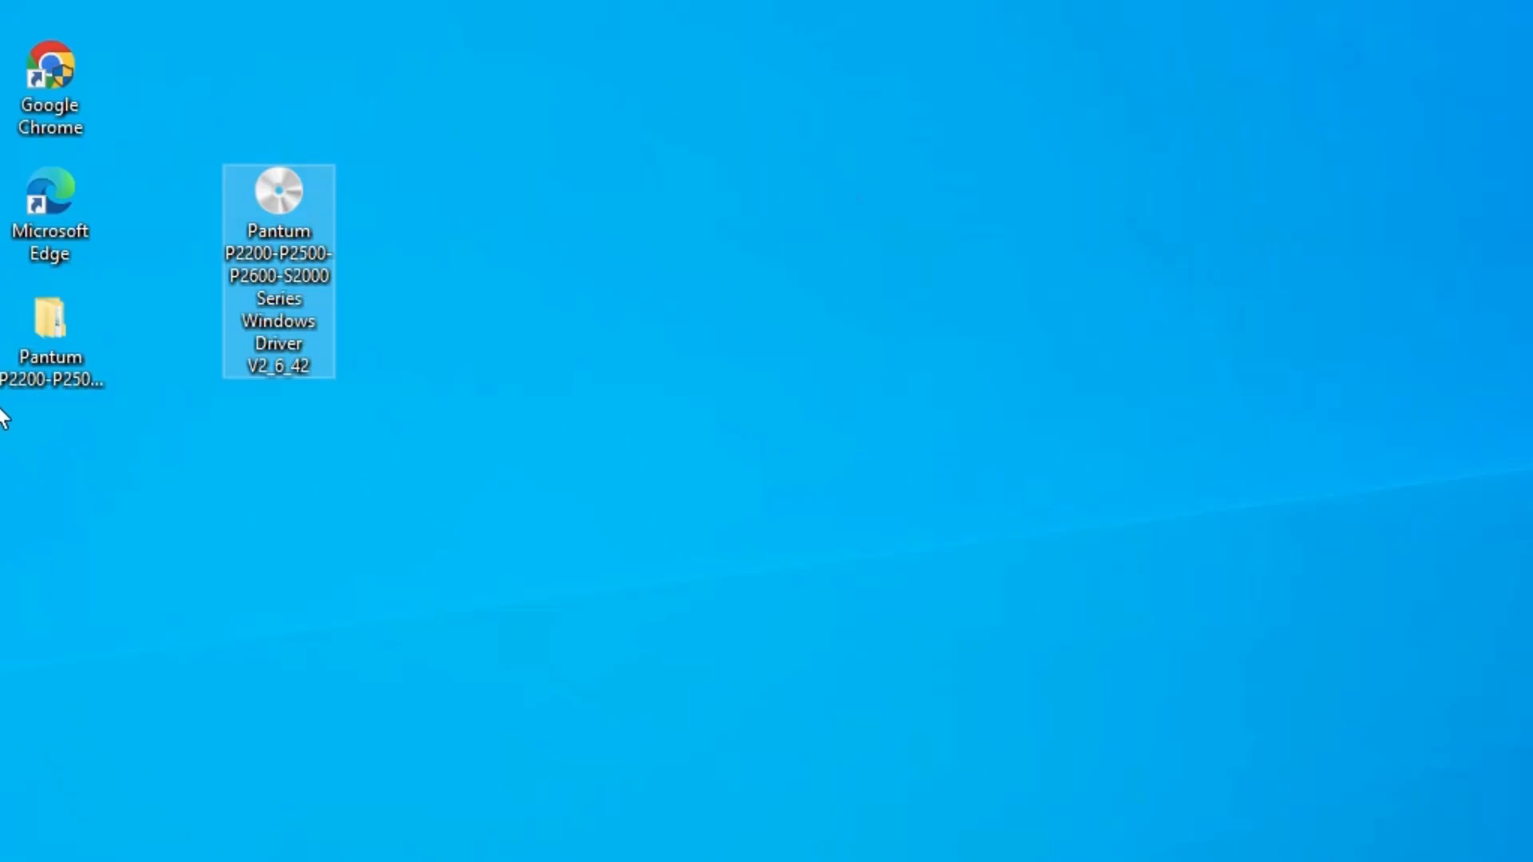
# Move the extracted driver folder beside the installer, open it to browse its contents, then close it.
pyautogui.click(45, 372)
pyautogui.moveTo(88, 368); pyautogui.dragTo(314, 369)
pyautogui.doubleClick(289, 352)
pyautogui.doubleClick(687, 176)
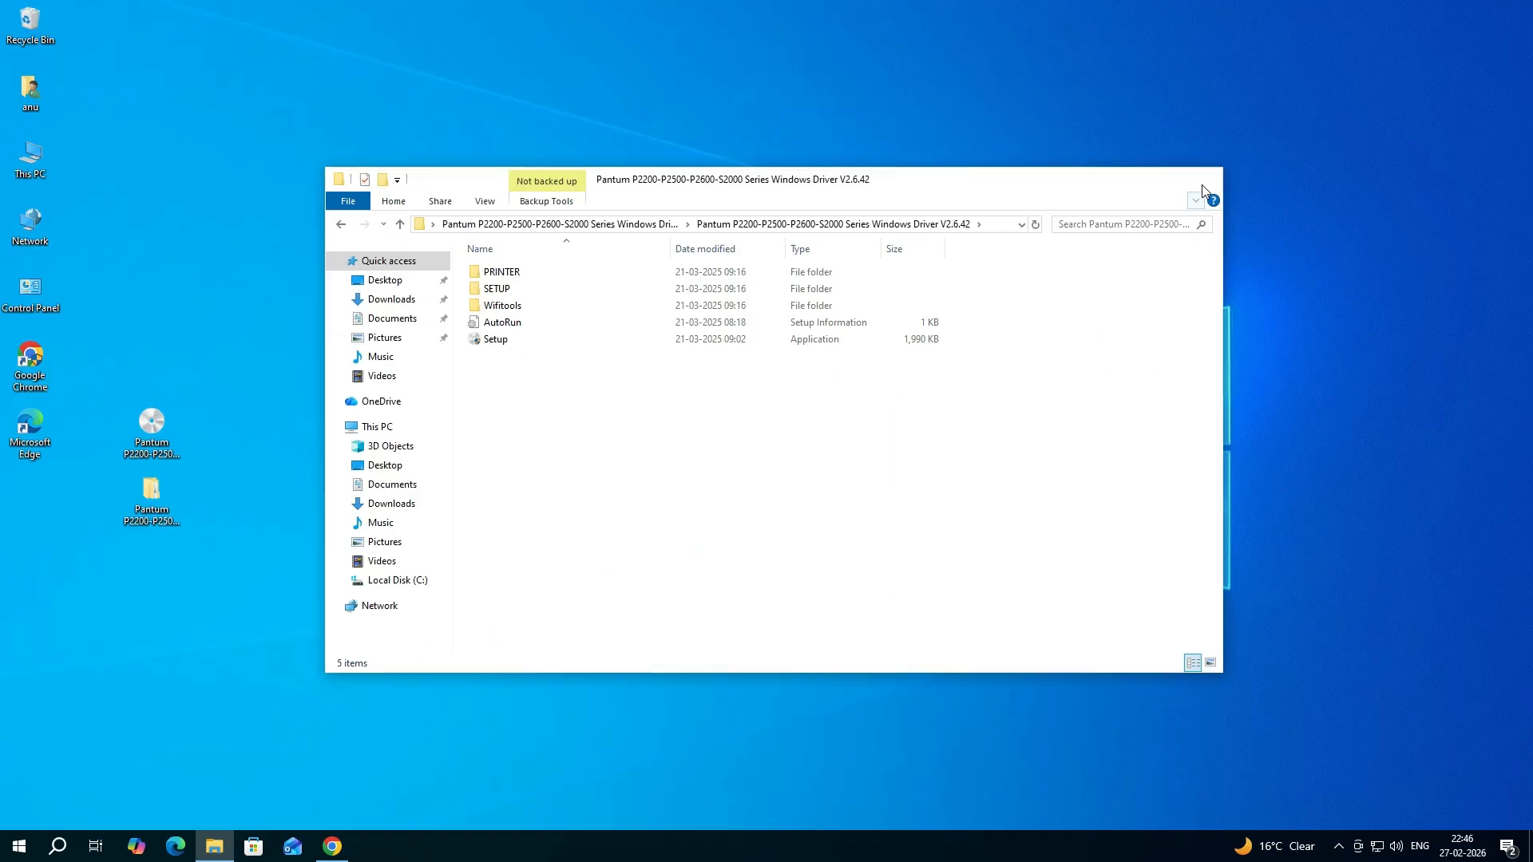
pyautogui.click(1202, 186)
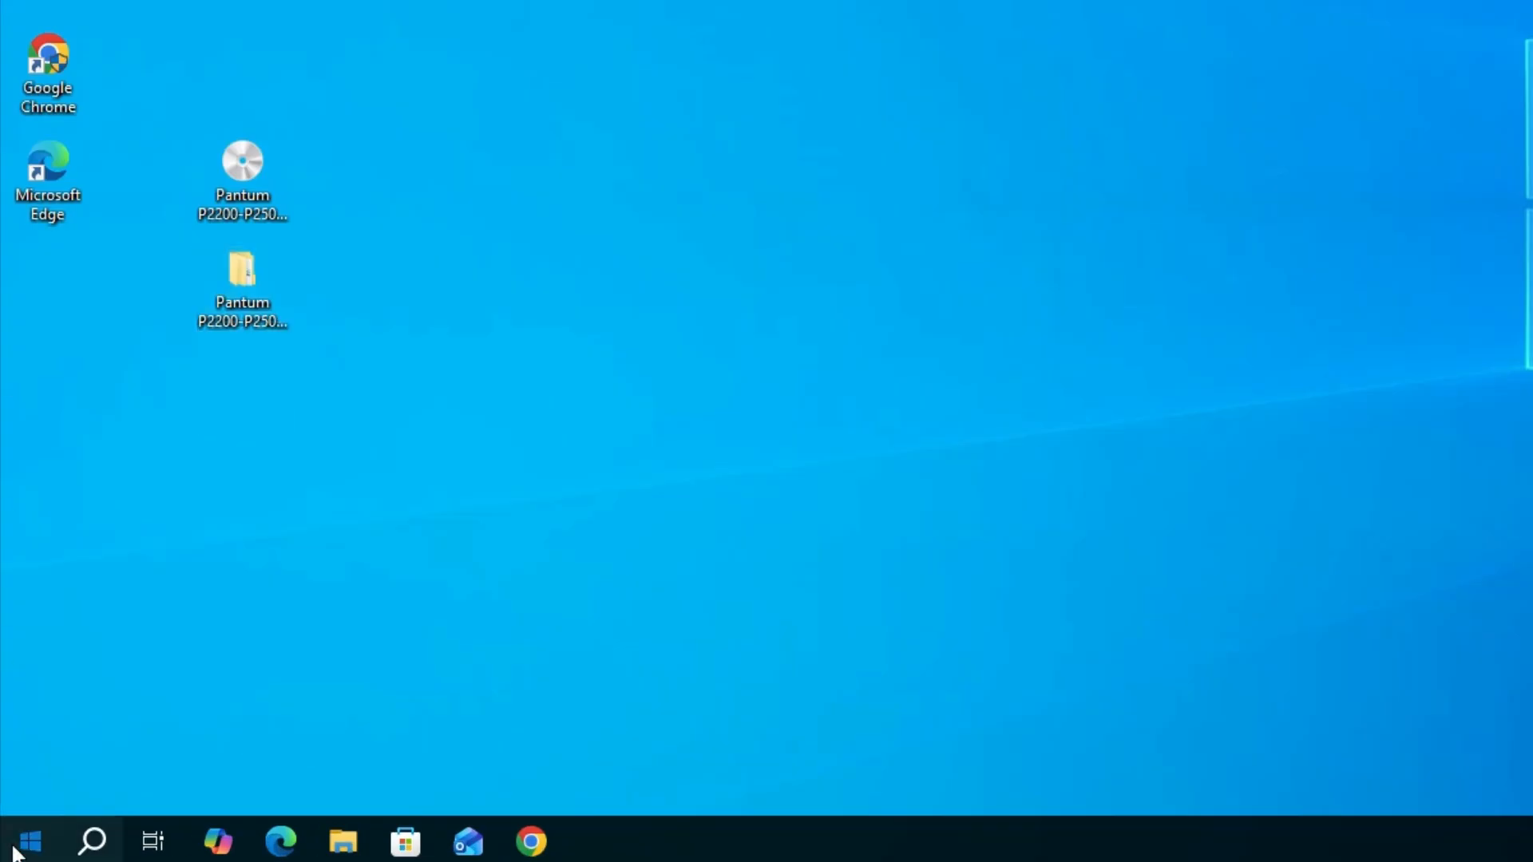
# Search for and open the Printers & scanners settings.
pyautogui.click(16, 853)
pyautogui.write('pr')
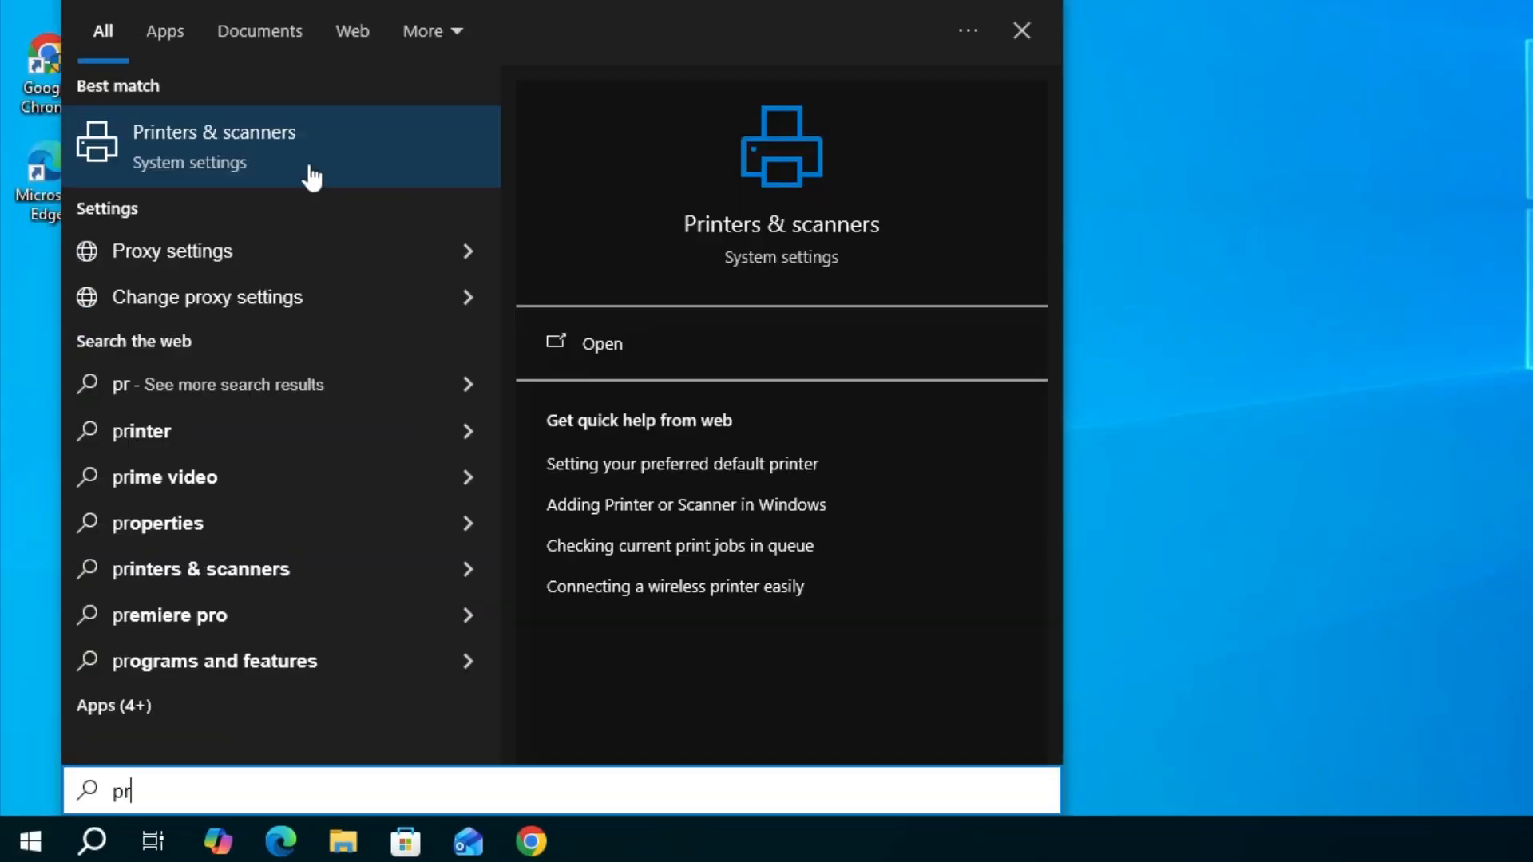
pyautogui.click(288, 176)
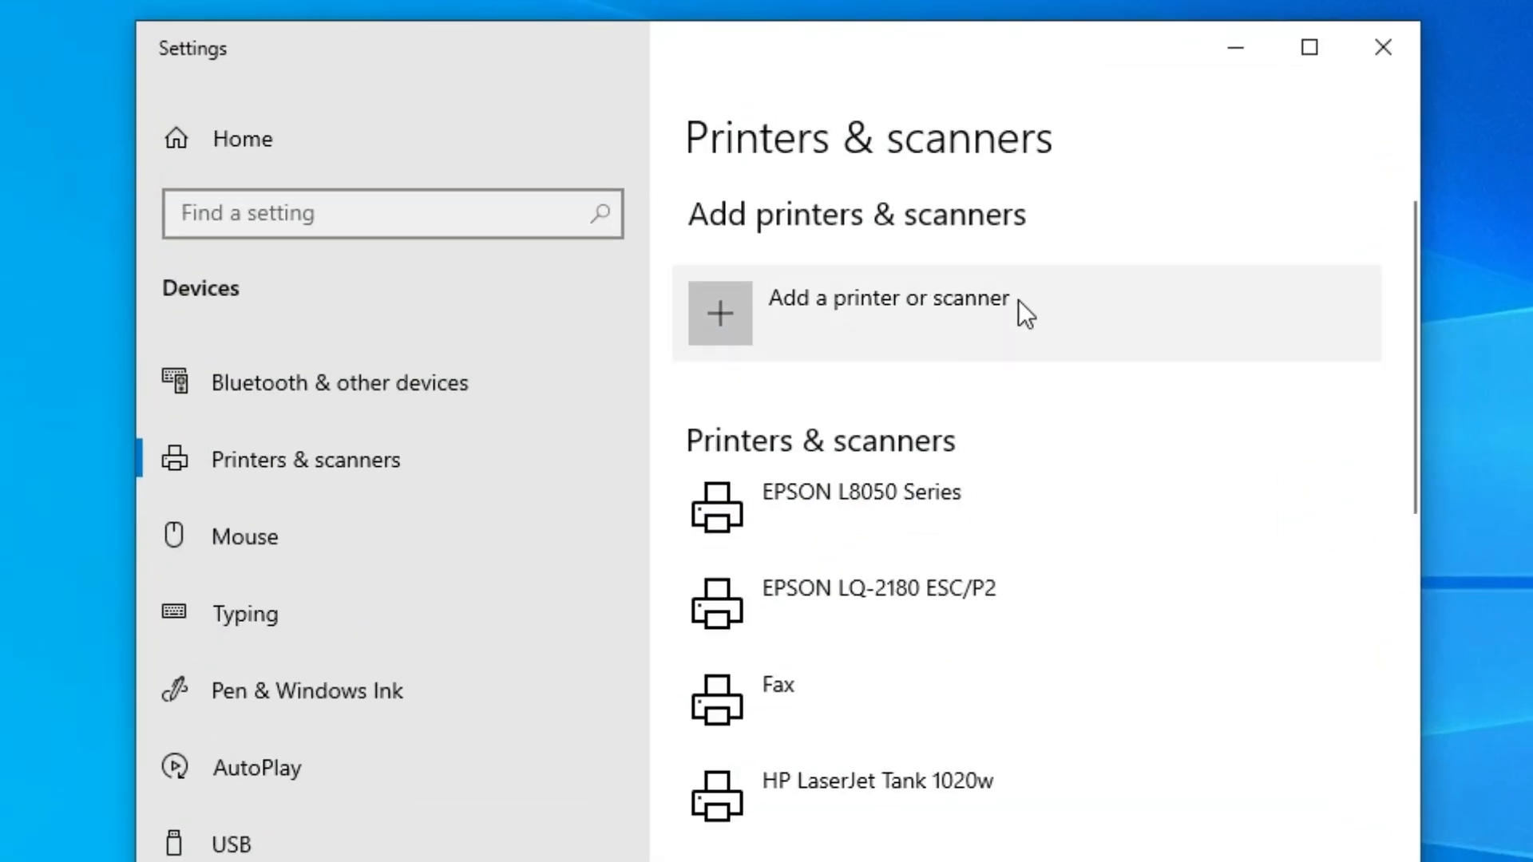
# Start adding a printer manually, choosing that it isn't listed and adding a local printer with manual settings.
pyautogui.click(1040, 296)
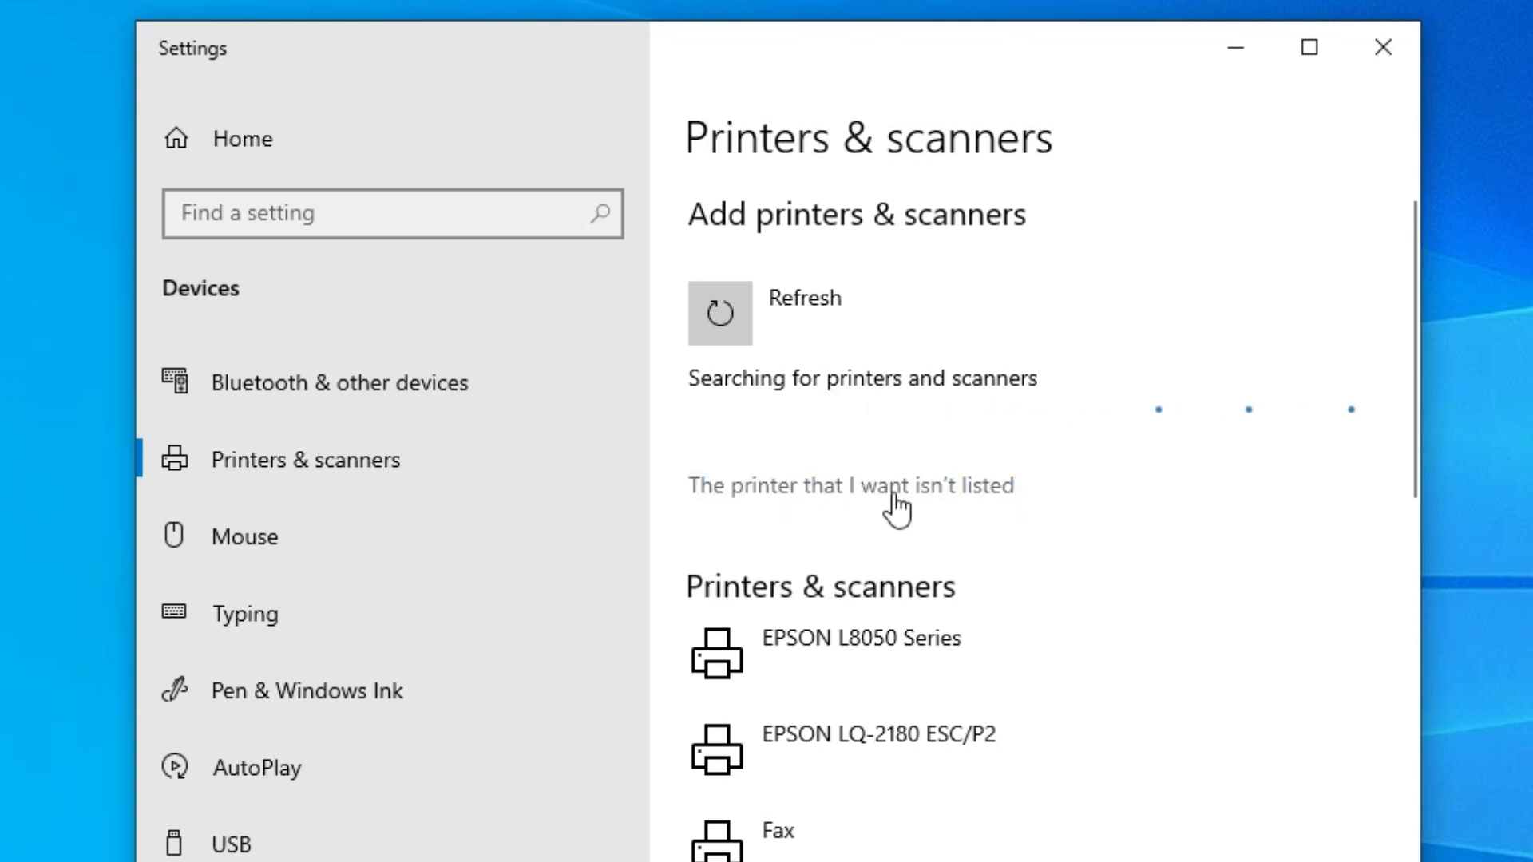
pyautogui.click(983, 495)
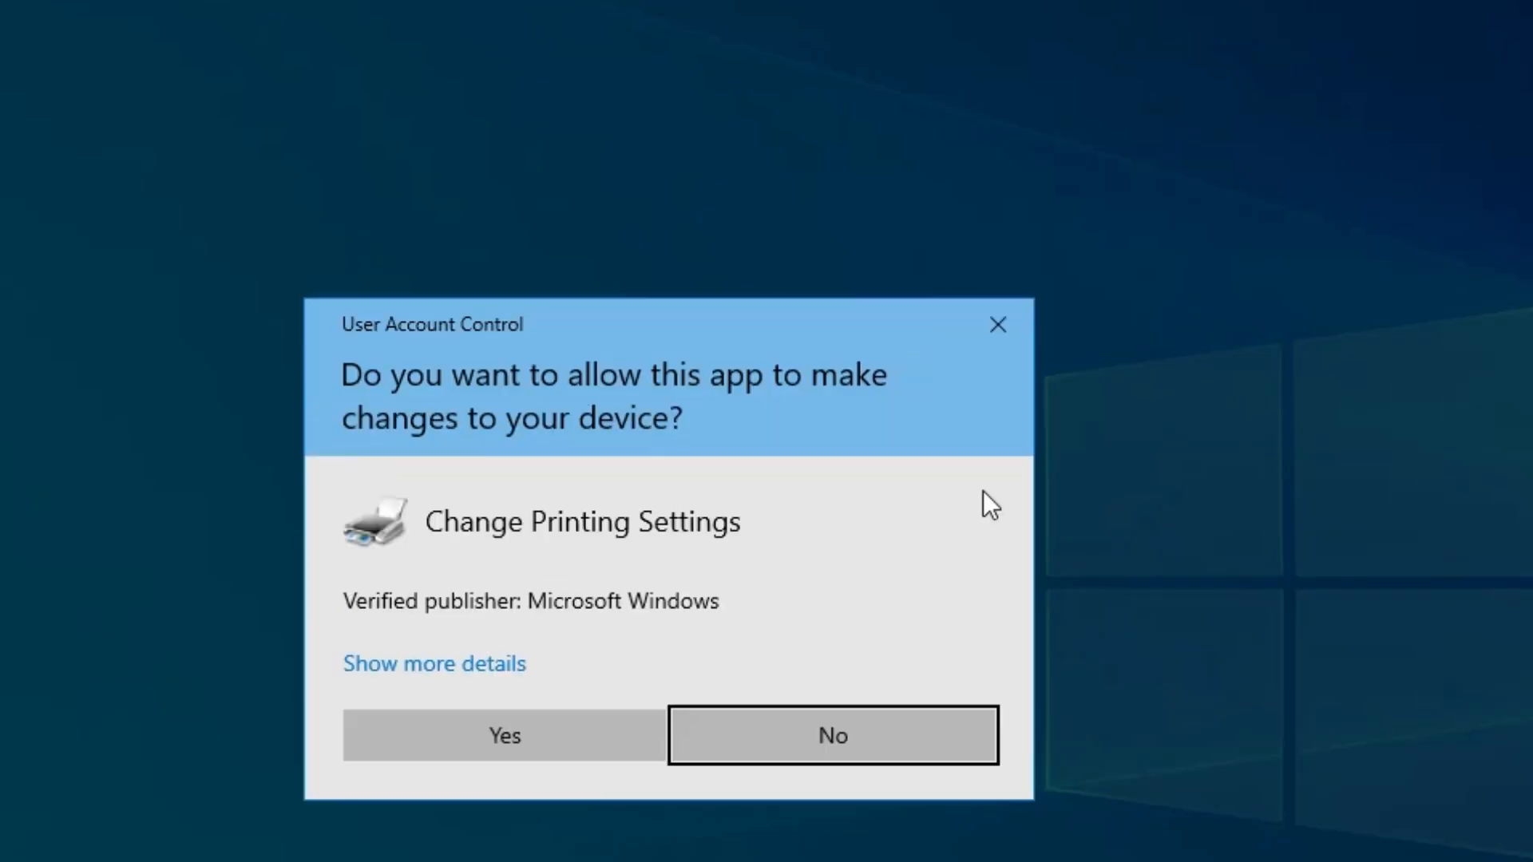
pyautogui.click(532, 622)
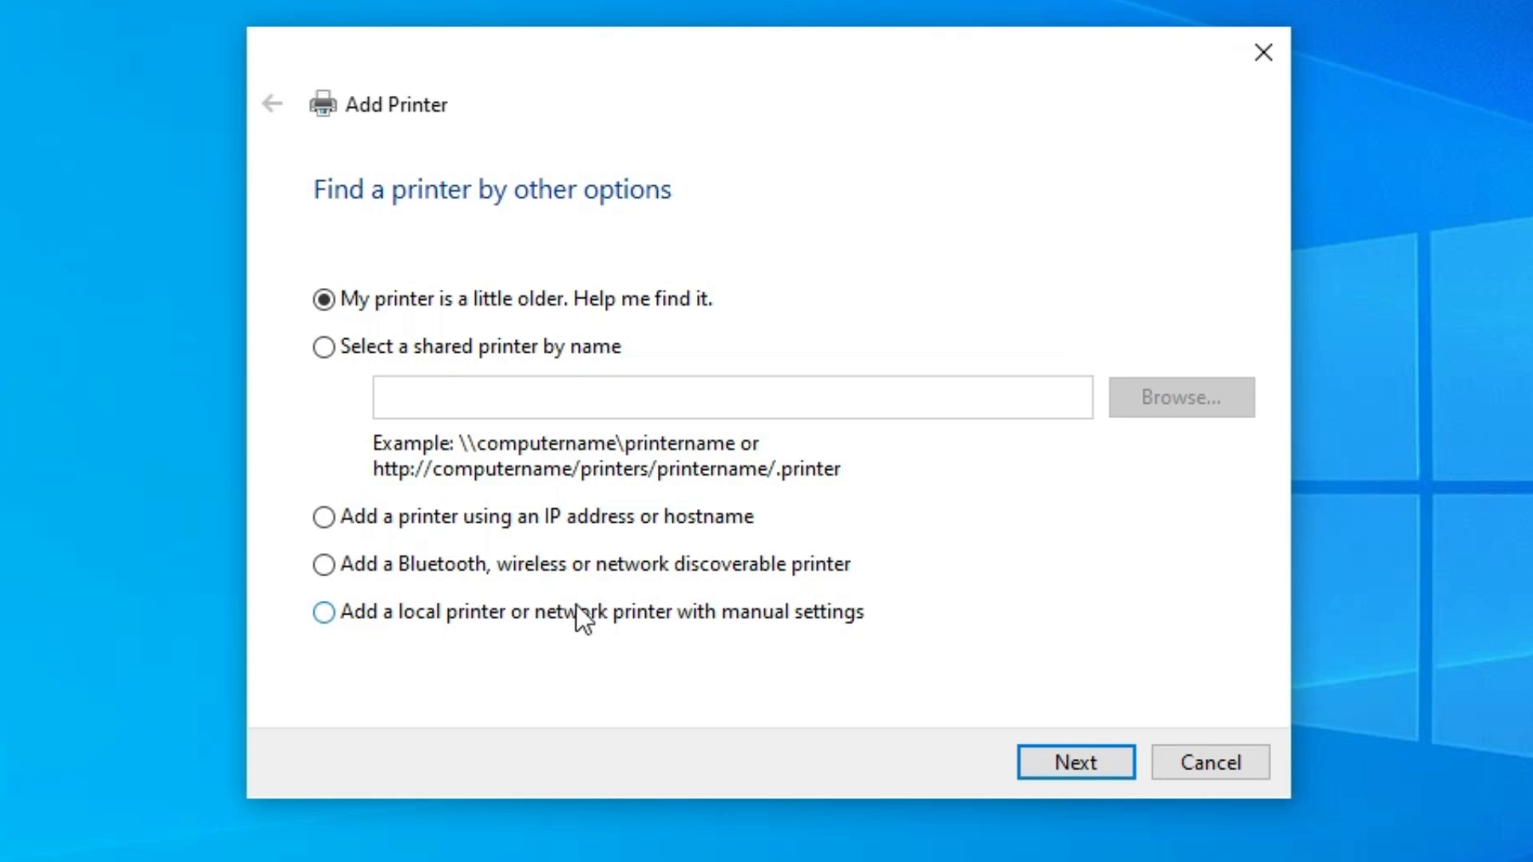
pyautogui.click(651, 612)
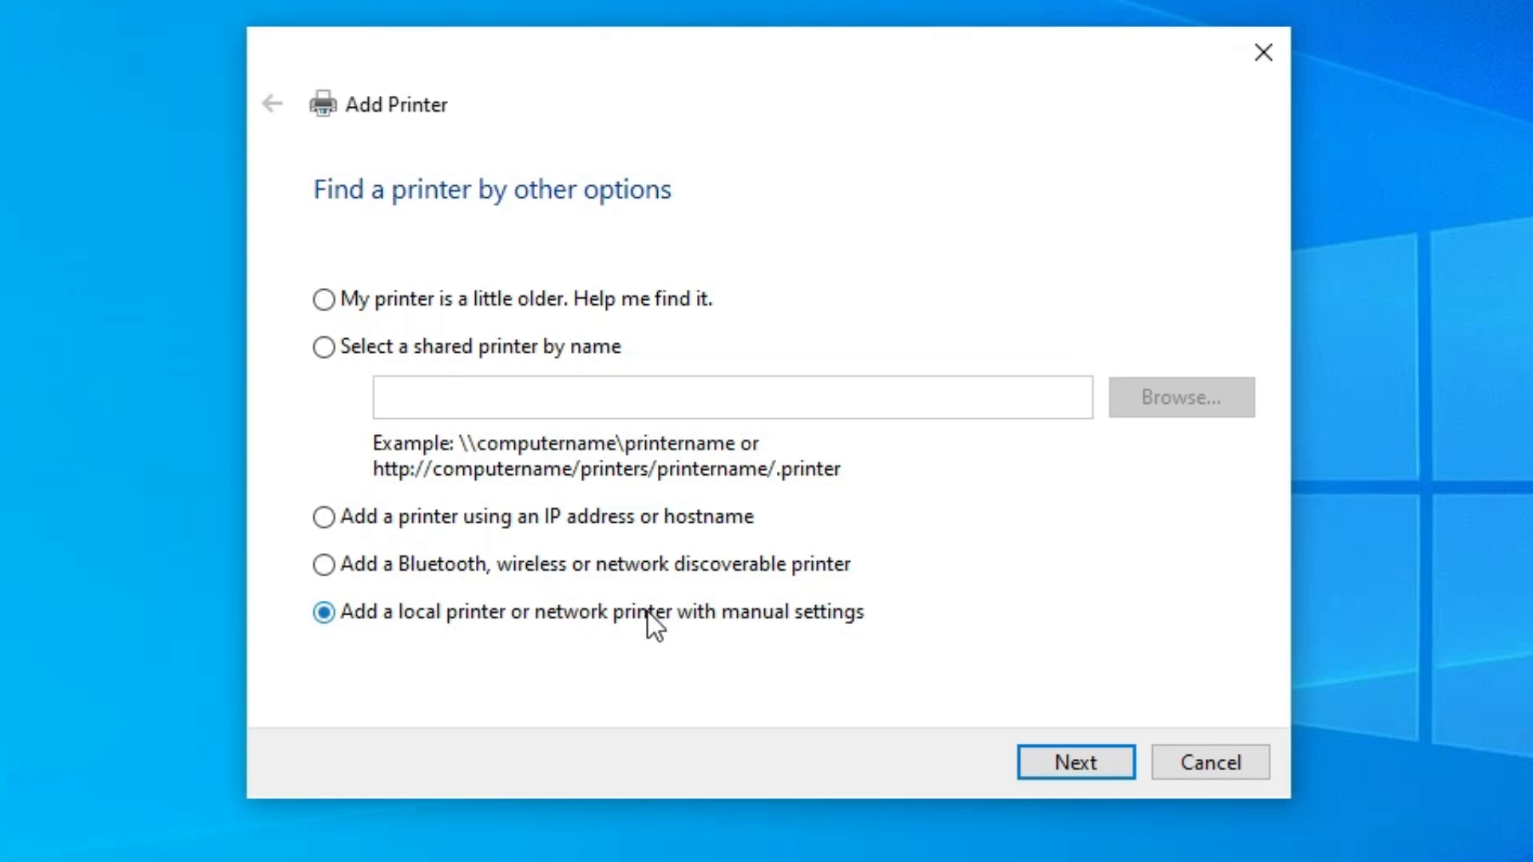
pyautogui.click(1049, 770)
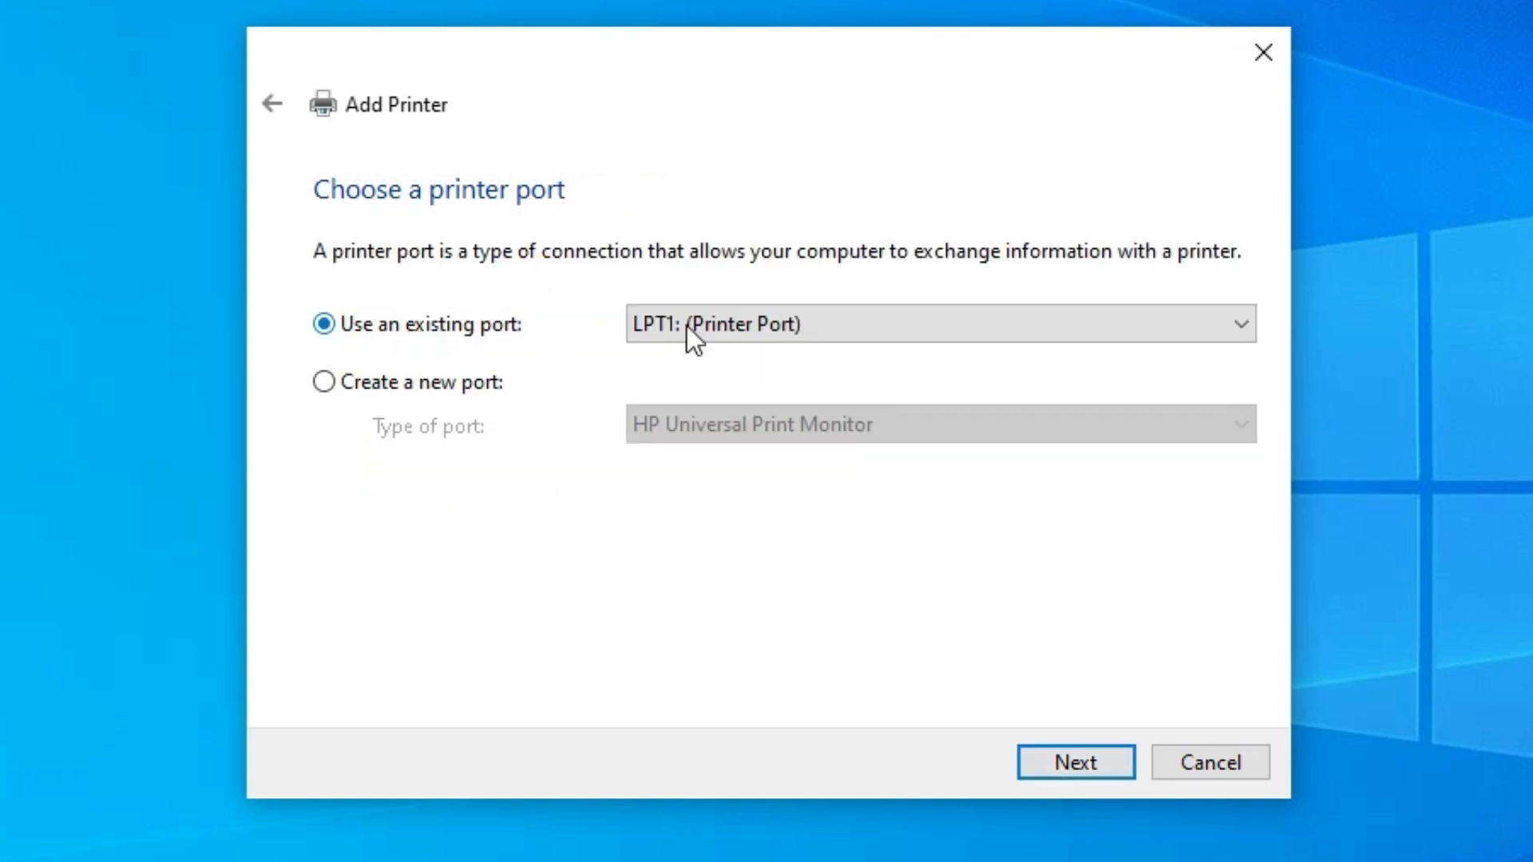
# Set the printer port to the existing USB_001 (Local Port) and continue.
pyautogui.click(789, 326)
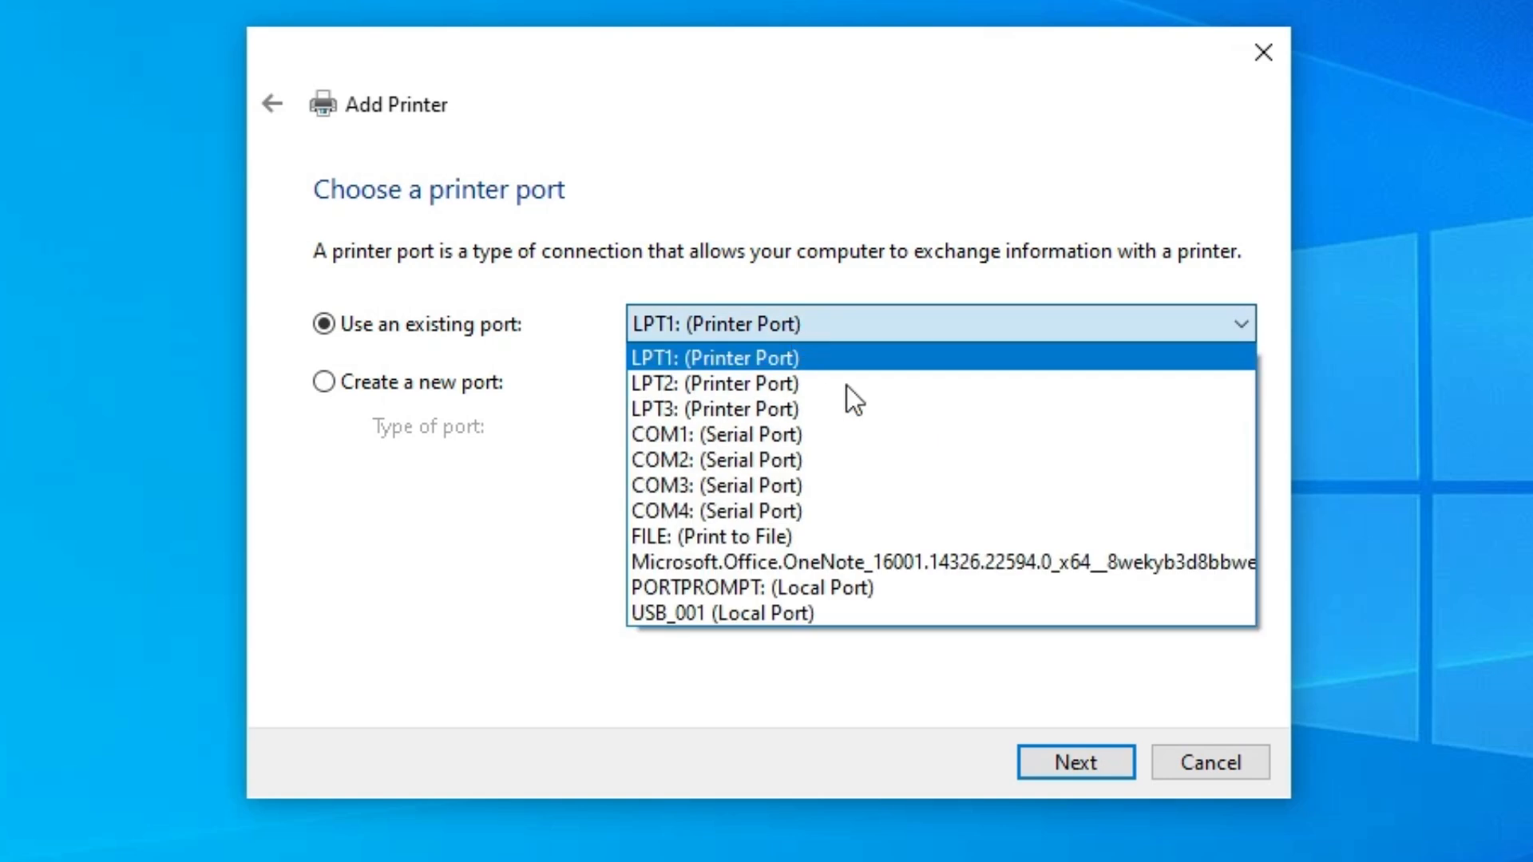
pyautogui.click(812, 612)
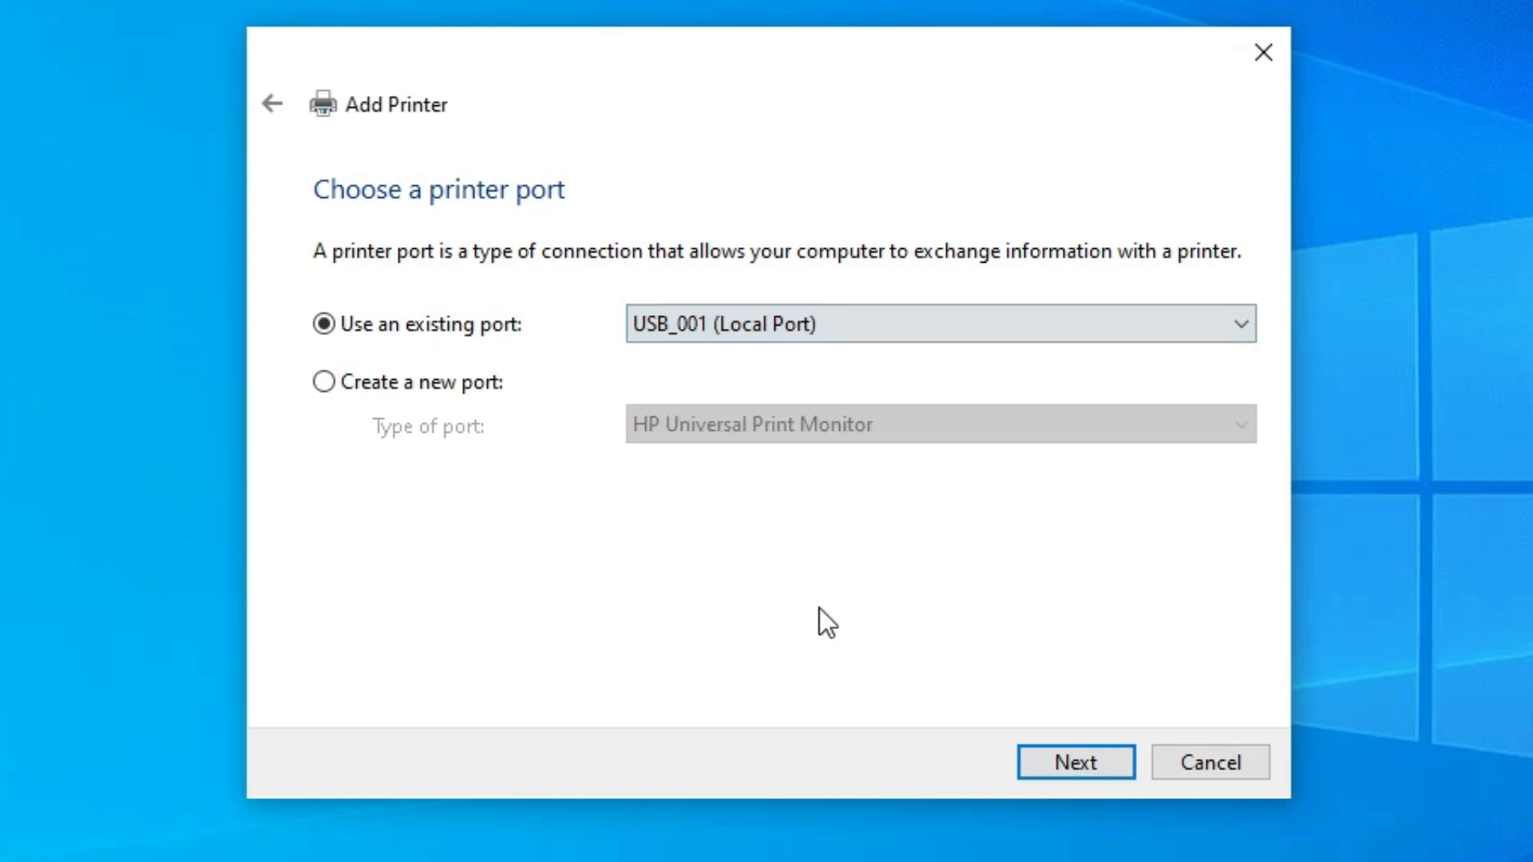
pyautogui.click(1083, 756)
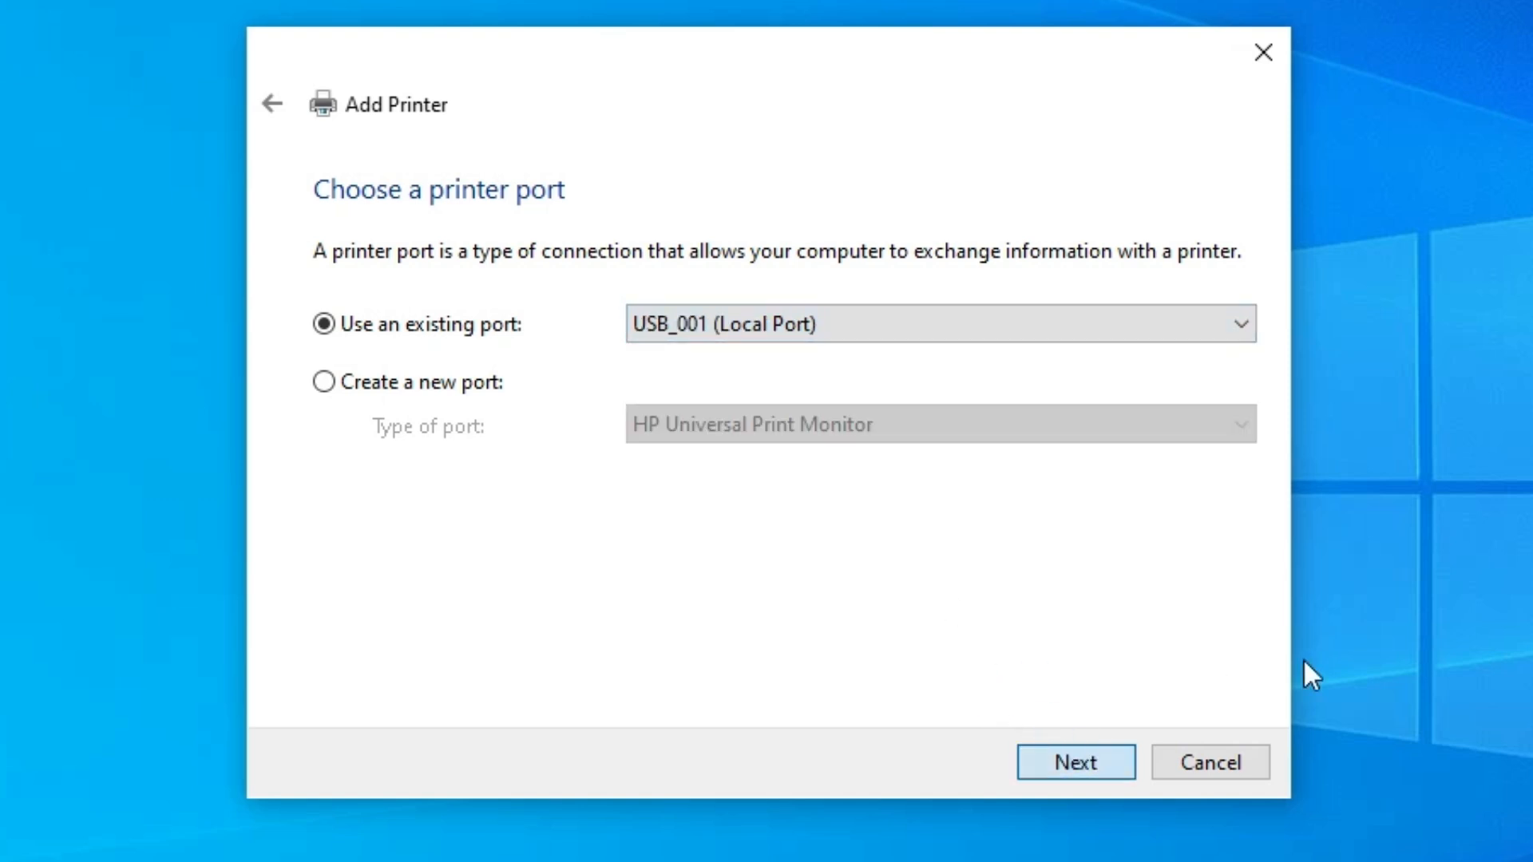
pyautogui.click(1144, 644)
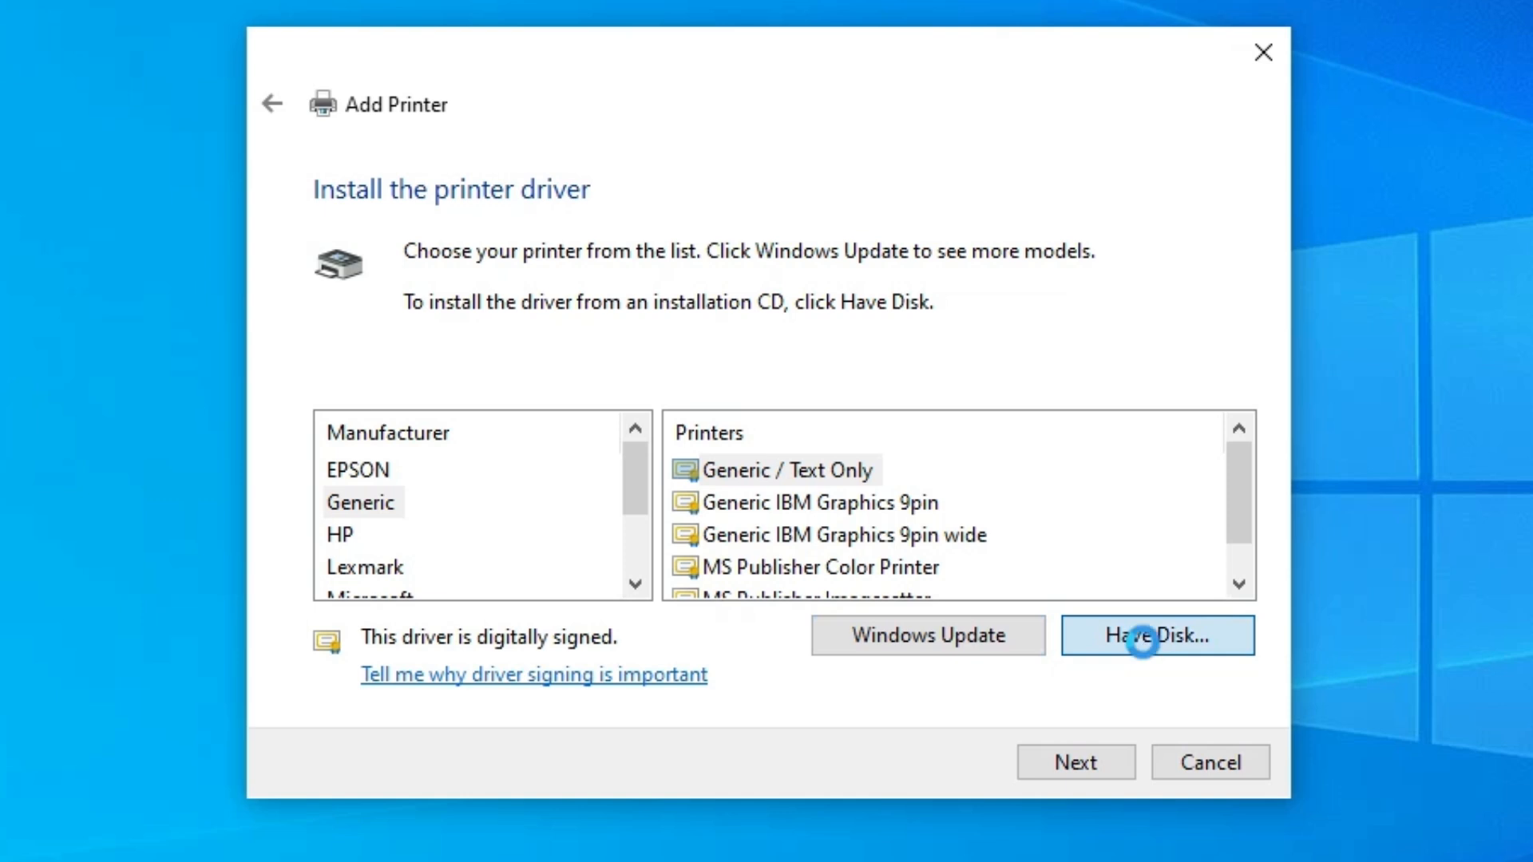
# Install the driver from disk, browsing into the extracted folder's PRINTER subfolder and picking P2500.inf.
pyautogui.click(1013, 586)
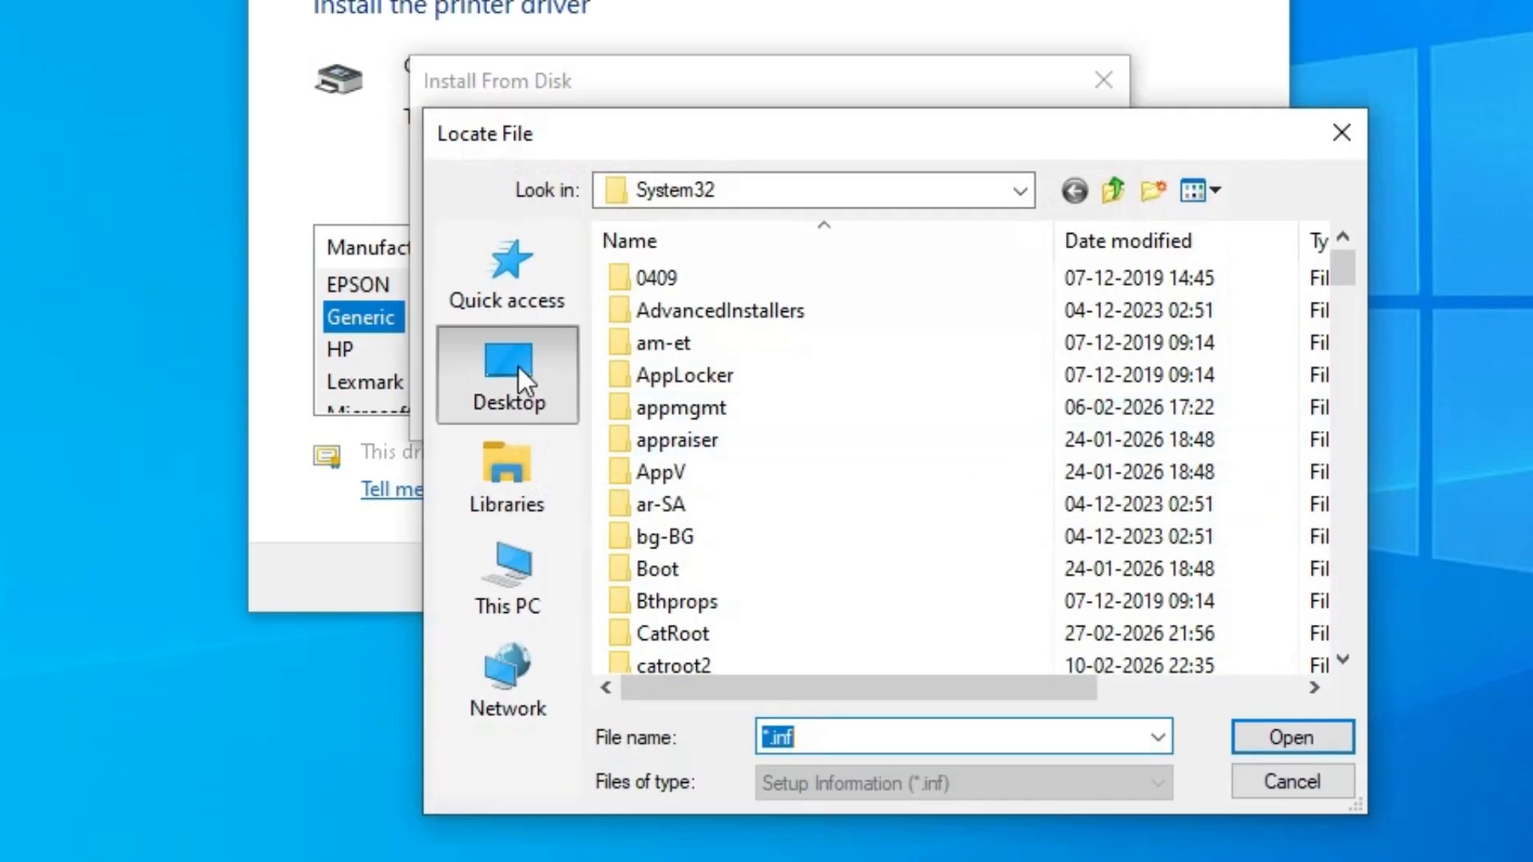
pyautogui.click(519, 366)
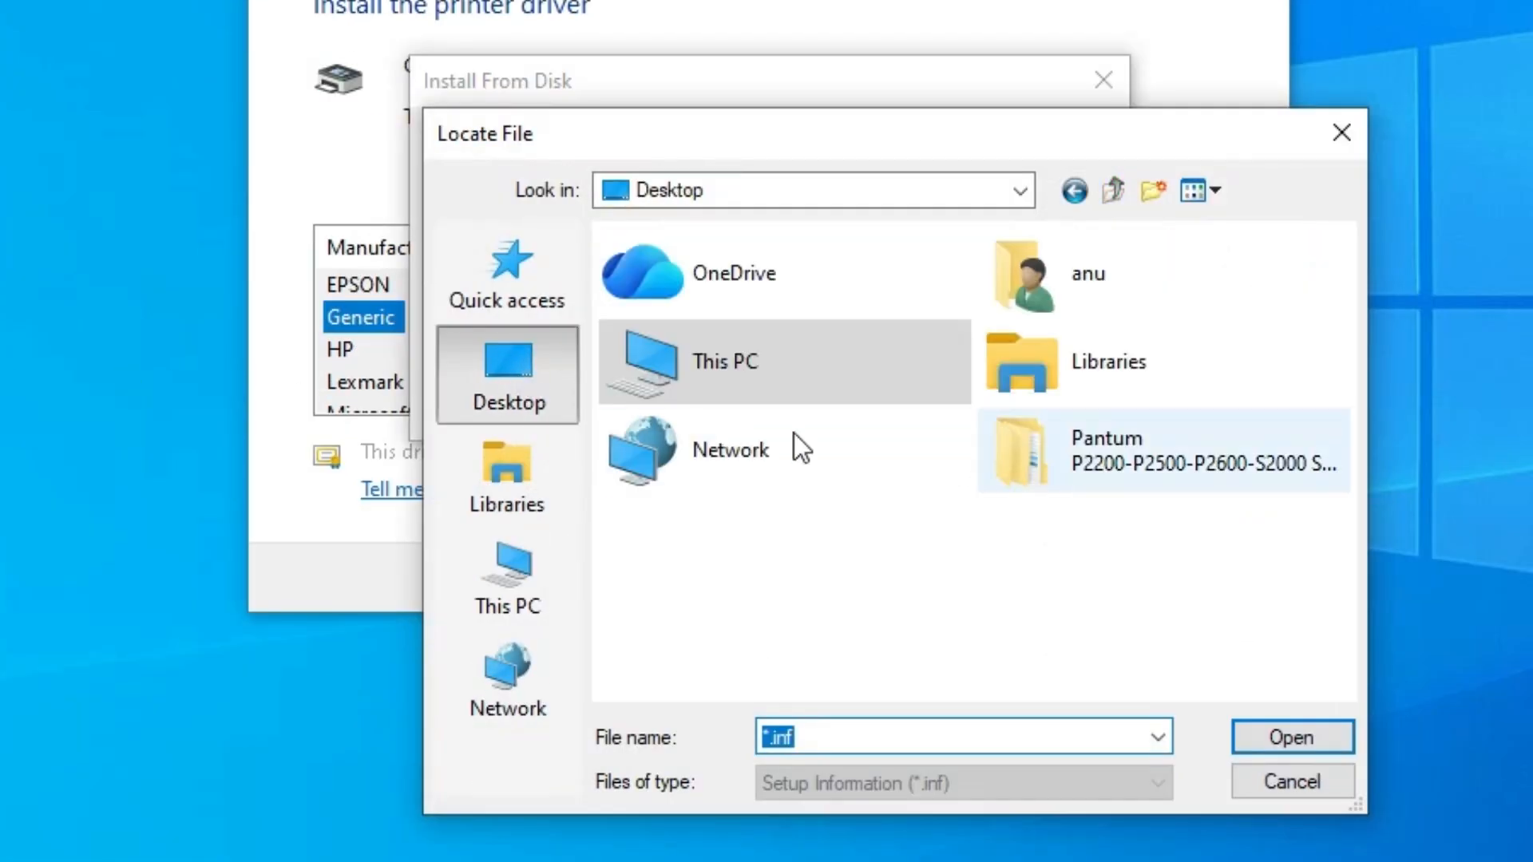
pyautogui.click(1106, 455)
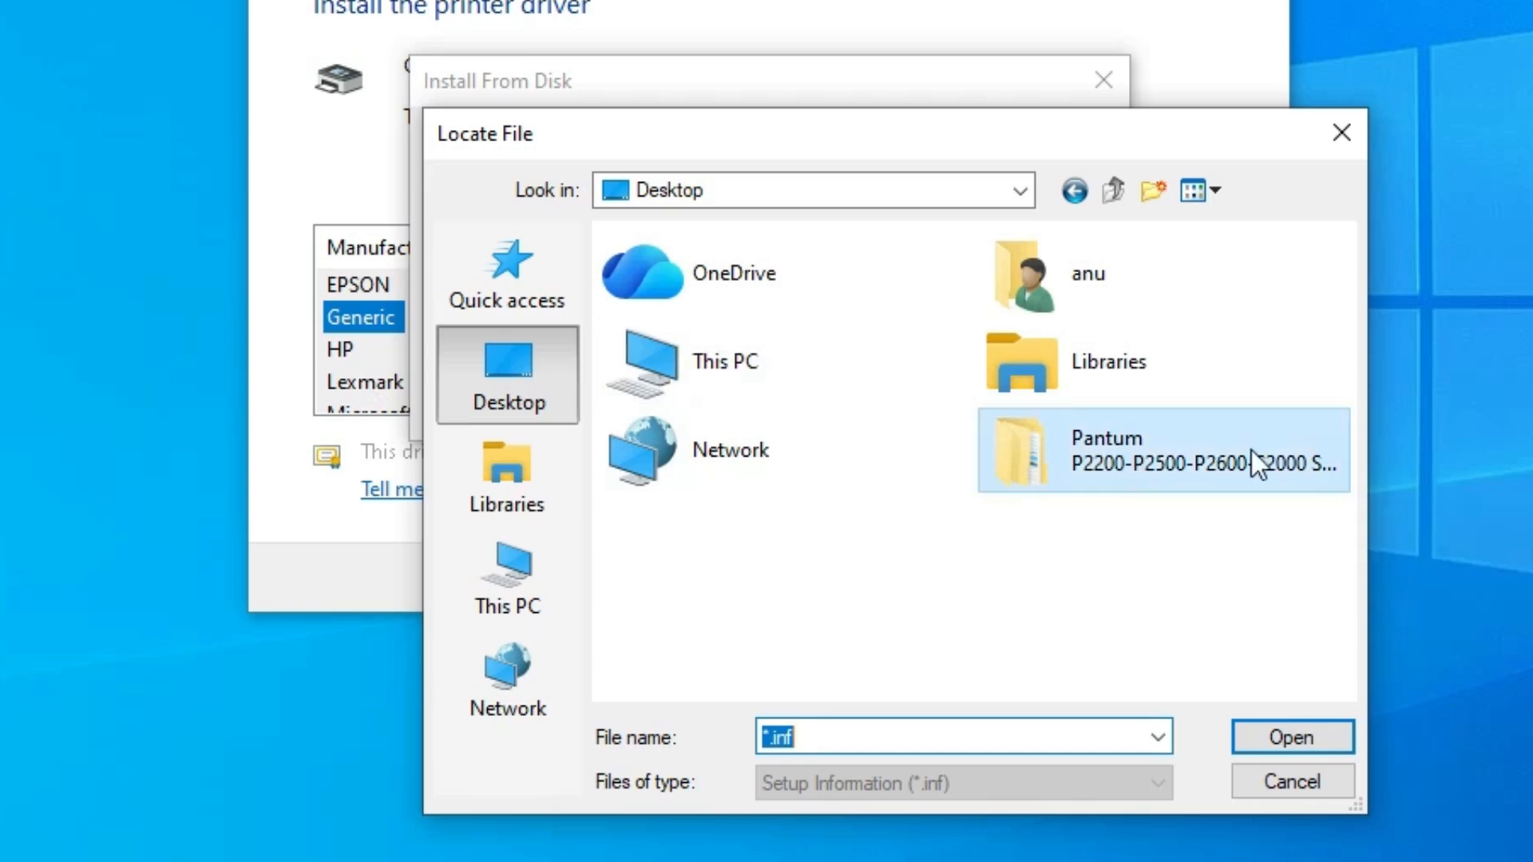
pyautogui.doubleClick(1124, 444)
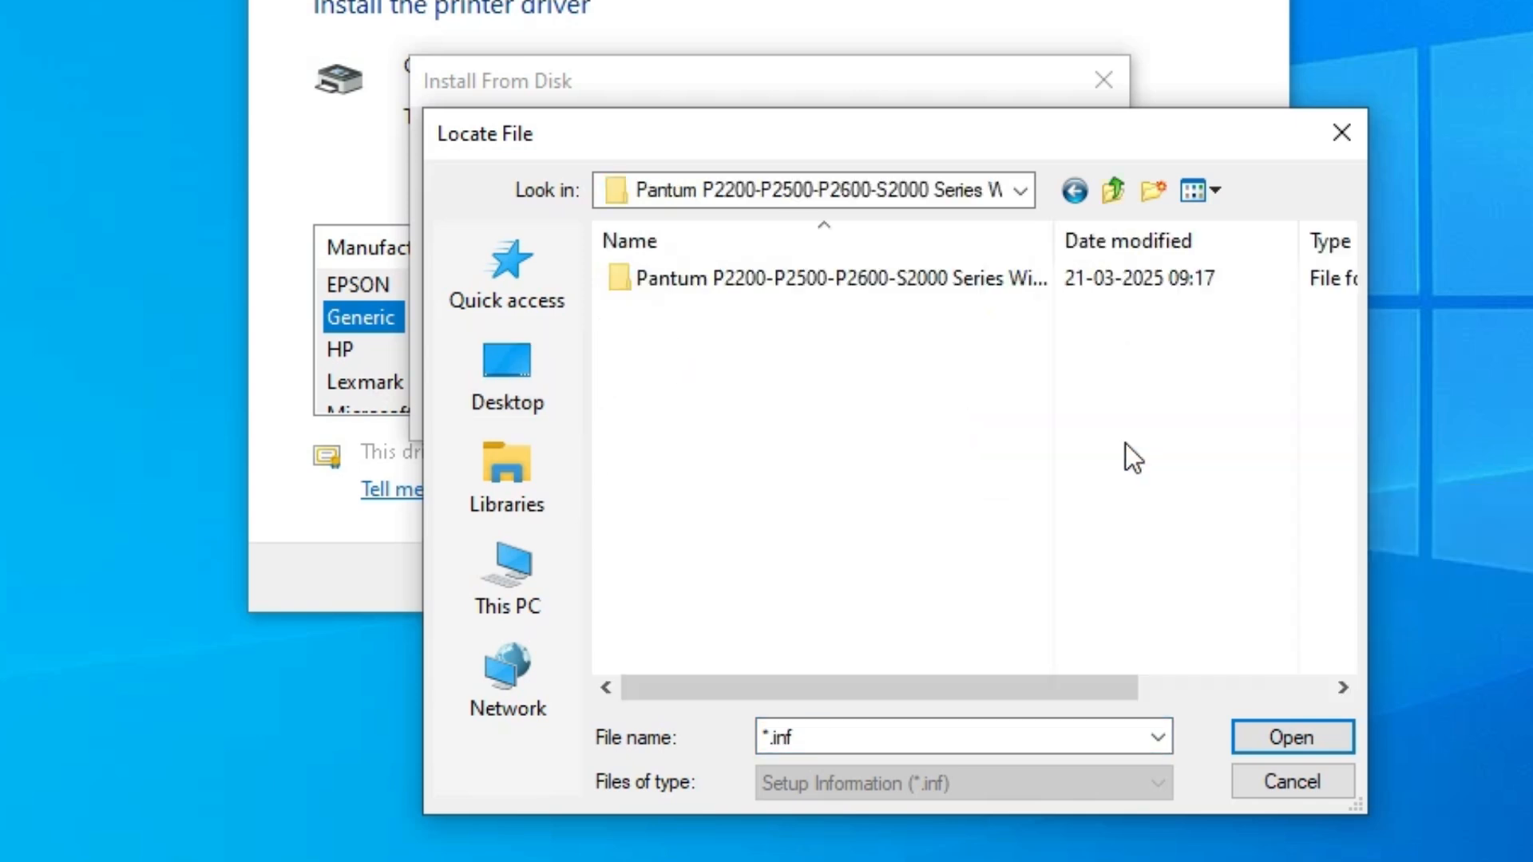
pyautogui.doubleClick(755, 278)
pyautogui.click(711, 279)
pyautogui.doubleClick(705, 276)
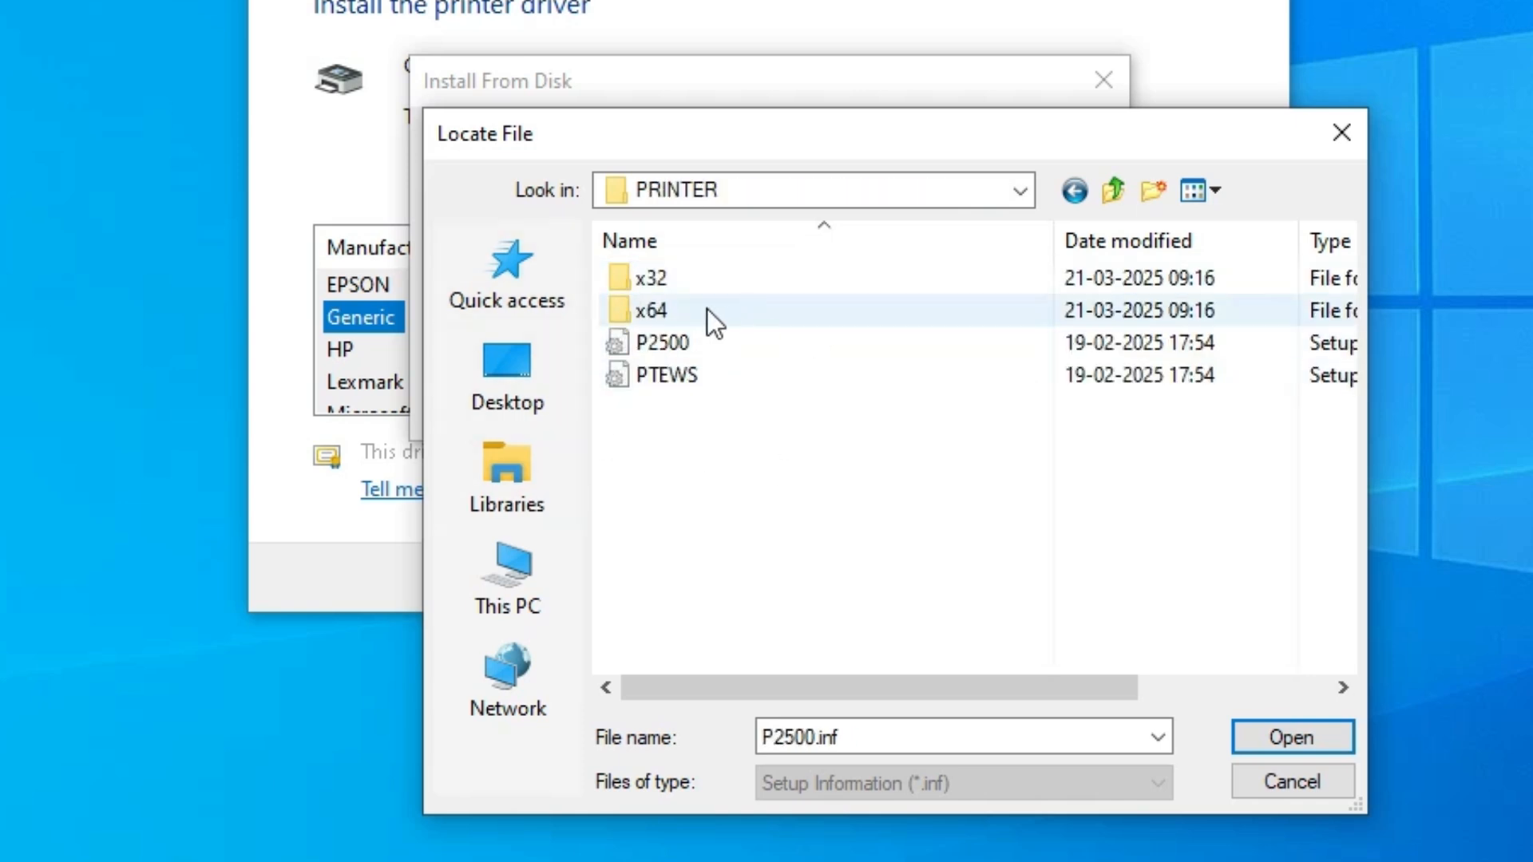
pyautogui.click(674, 351)
pyautogui.click(679, 376)
pyautogui.click(678, 346)
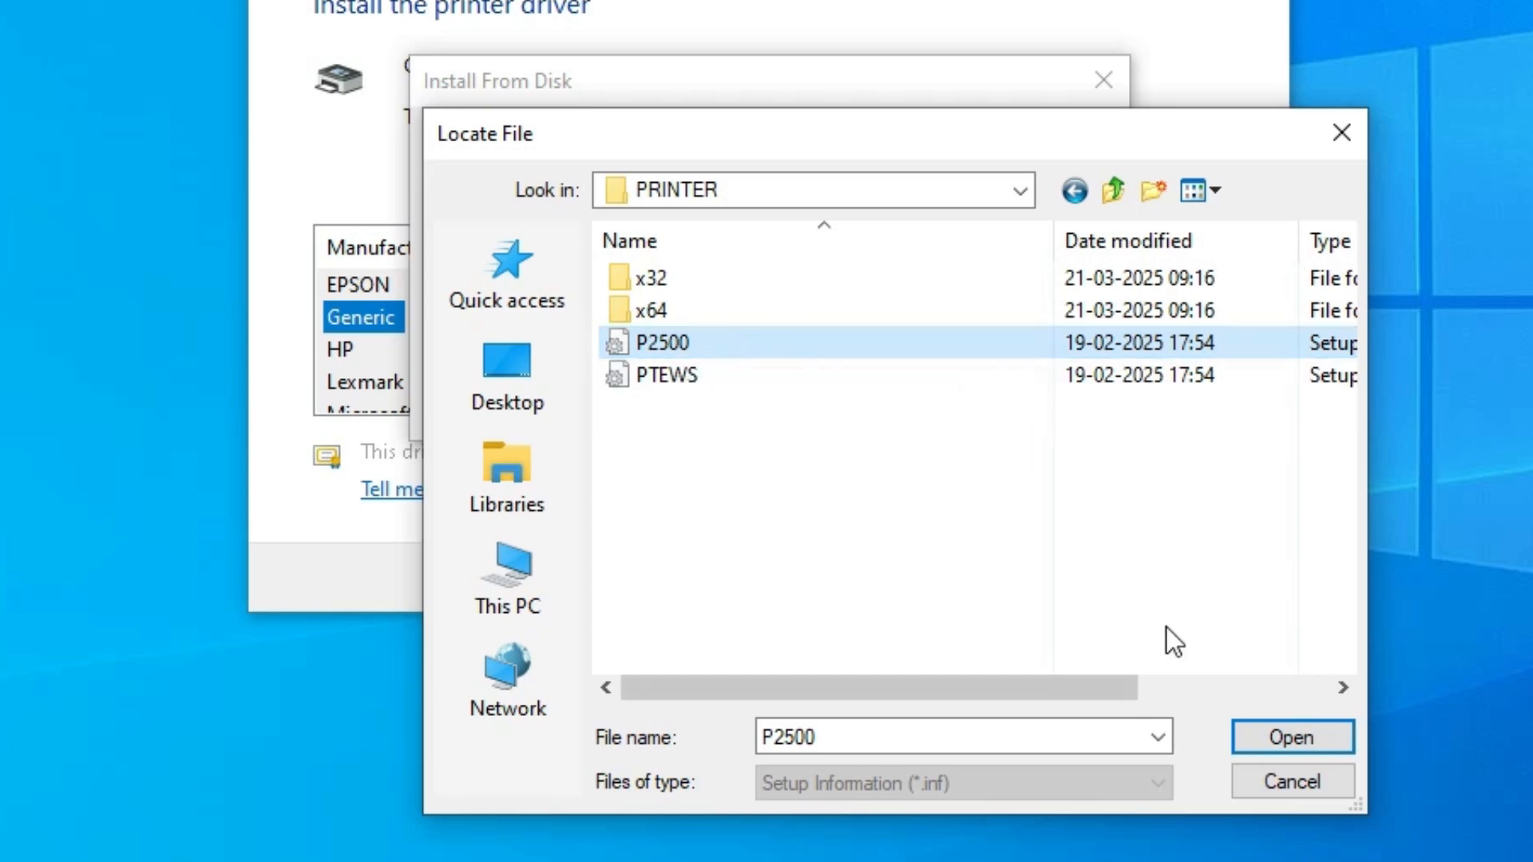
pyautogui.click(1304, 738)
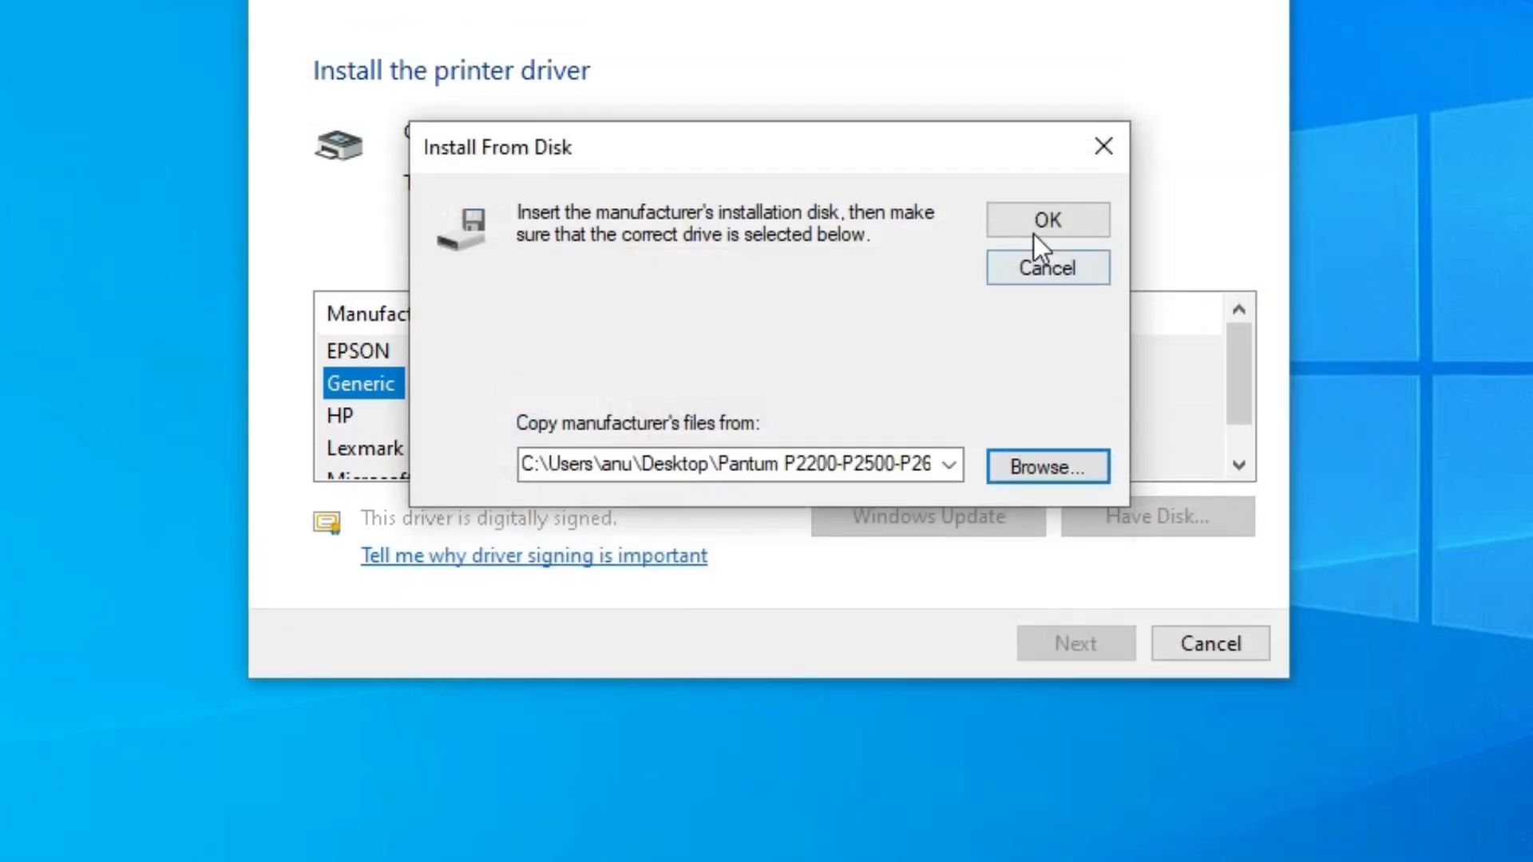
pyautogui.click(1032, 239)
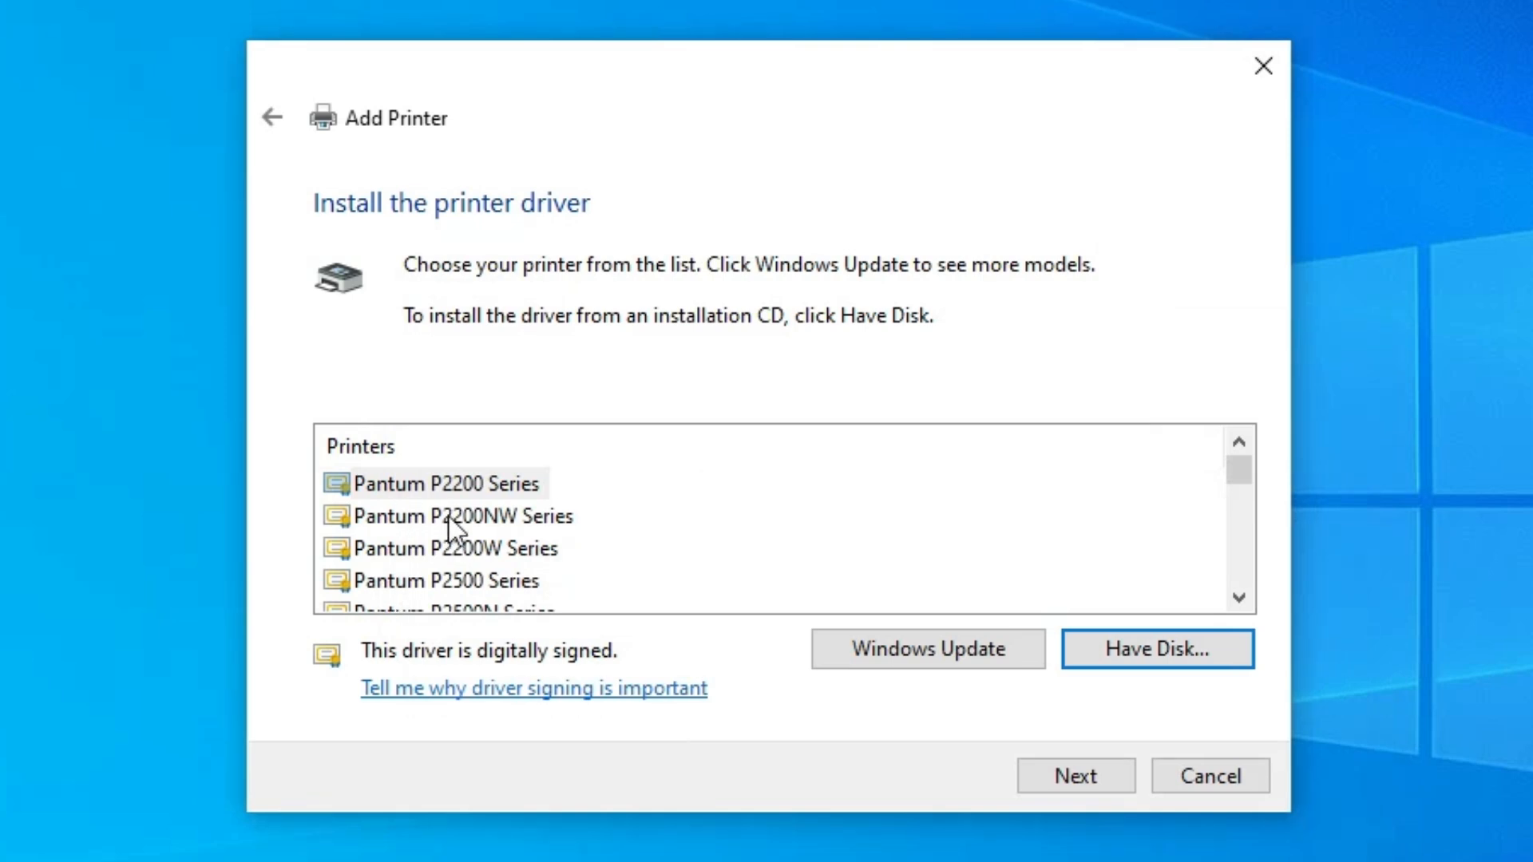
# Choose the Pantum P2200 Series driver and name the printer Pantum P2200.
pyautogui.click(396, 484)
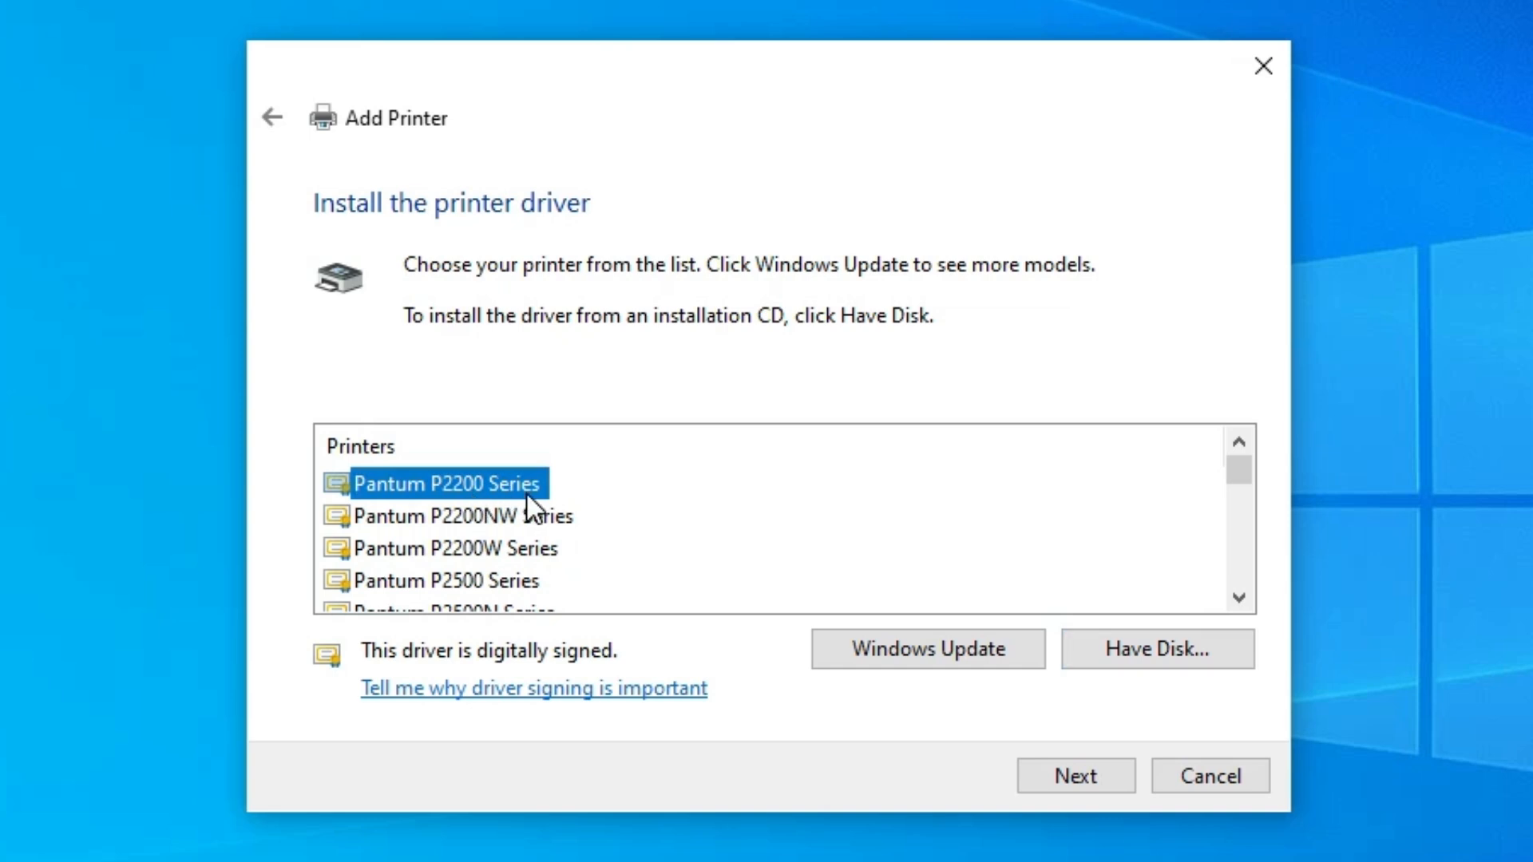
pyautogui.click(1043, 776)
pyautogui.press('End')
pyautogui.hotkey('ctrl', 'shift', 'Left')
pyautogui.press('BackSpace')
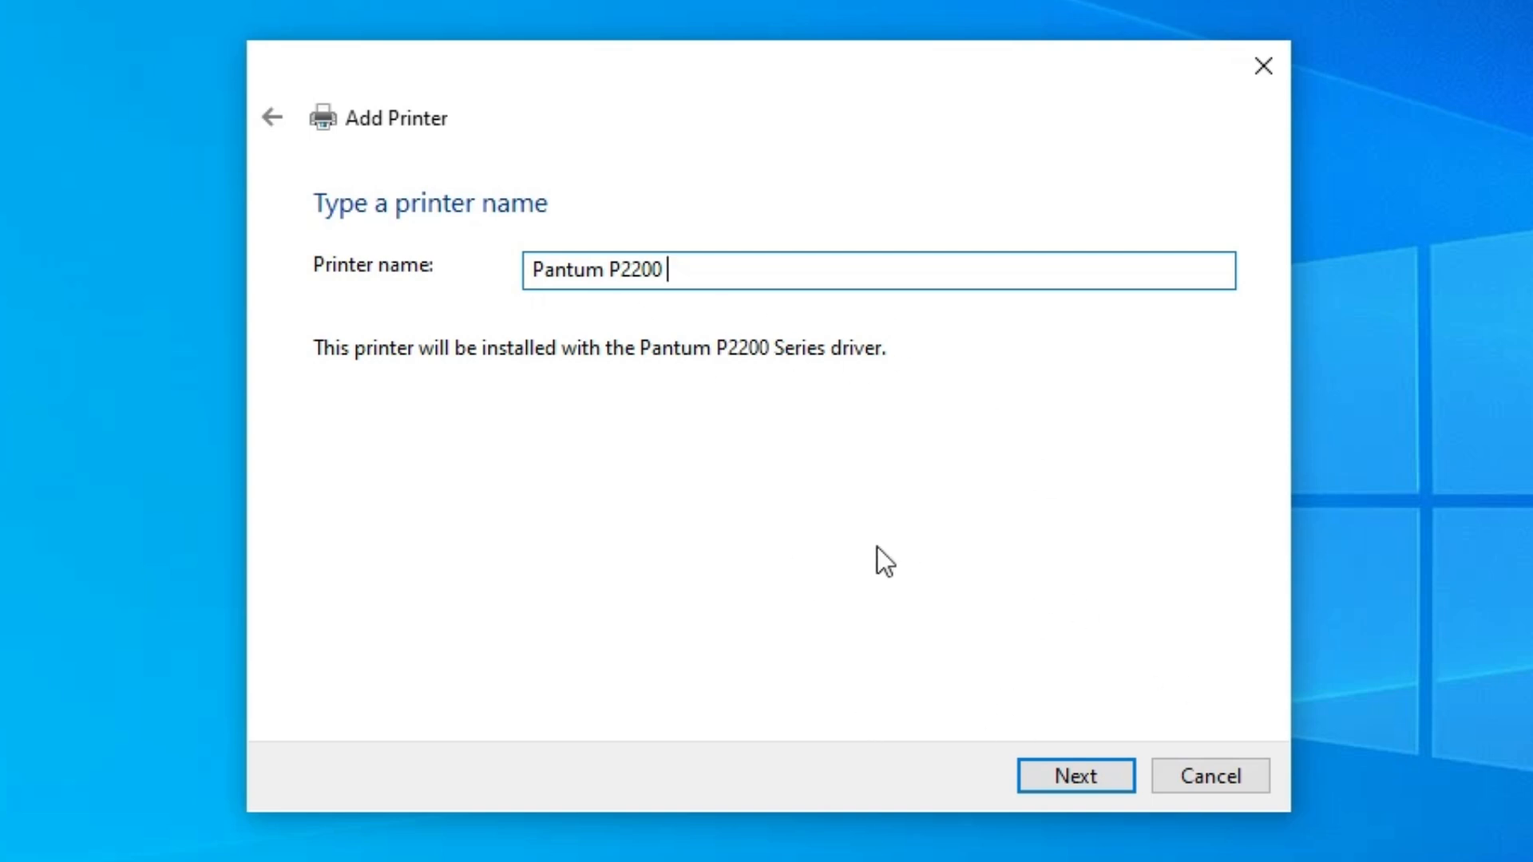
pyautogui.click(1081, 783)
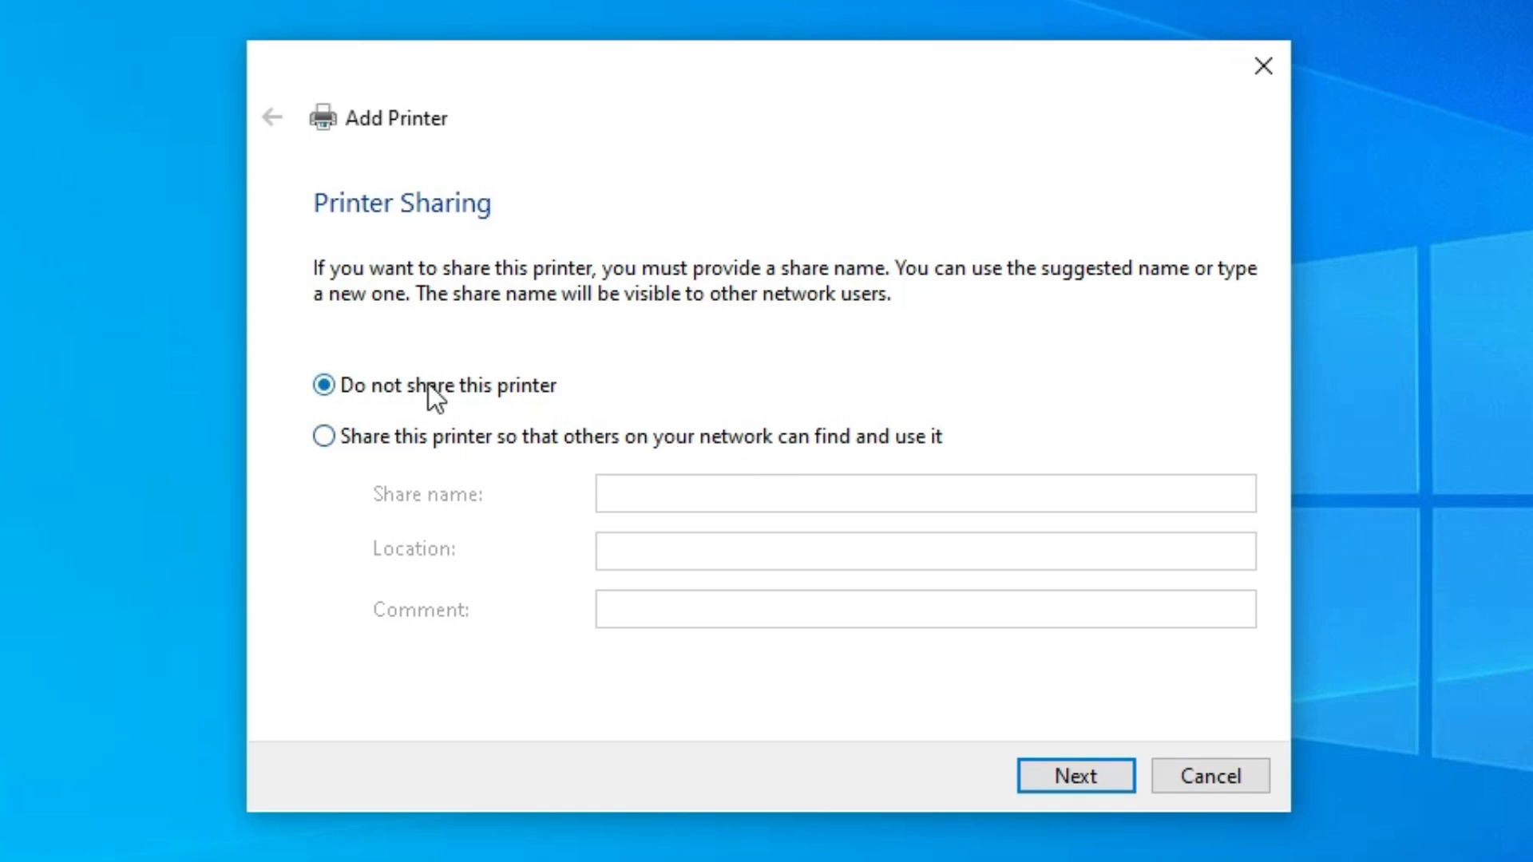
# Keep the printer unshared and finish the Add Printer wizard.
pyautogui.click(1099, 771)
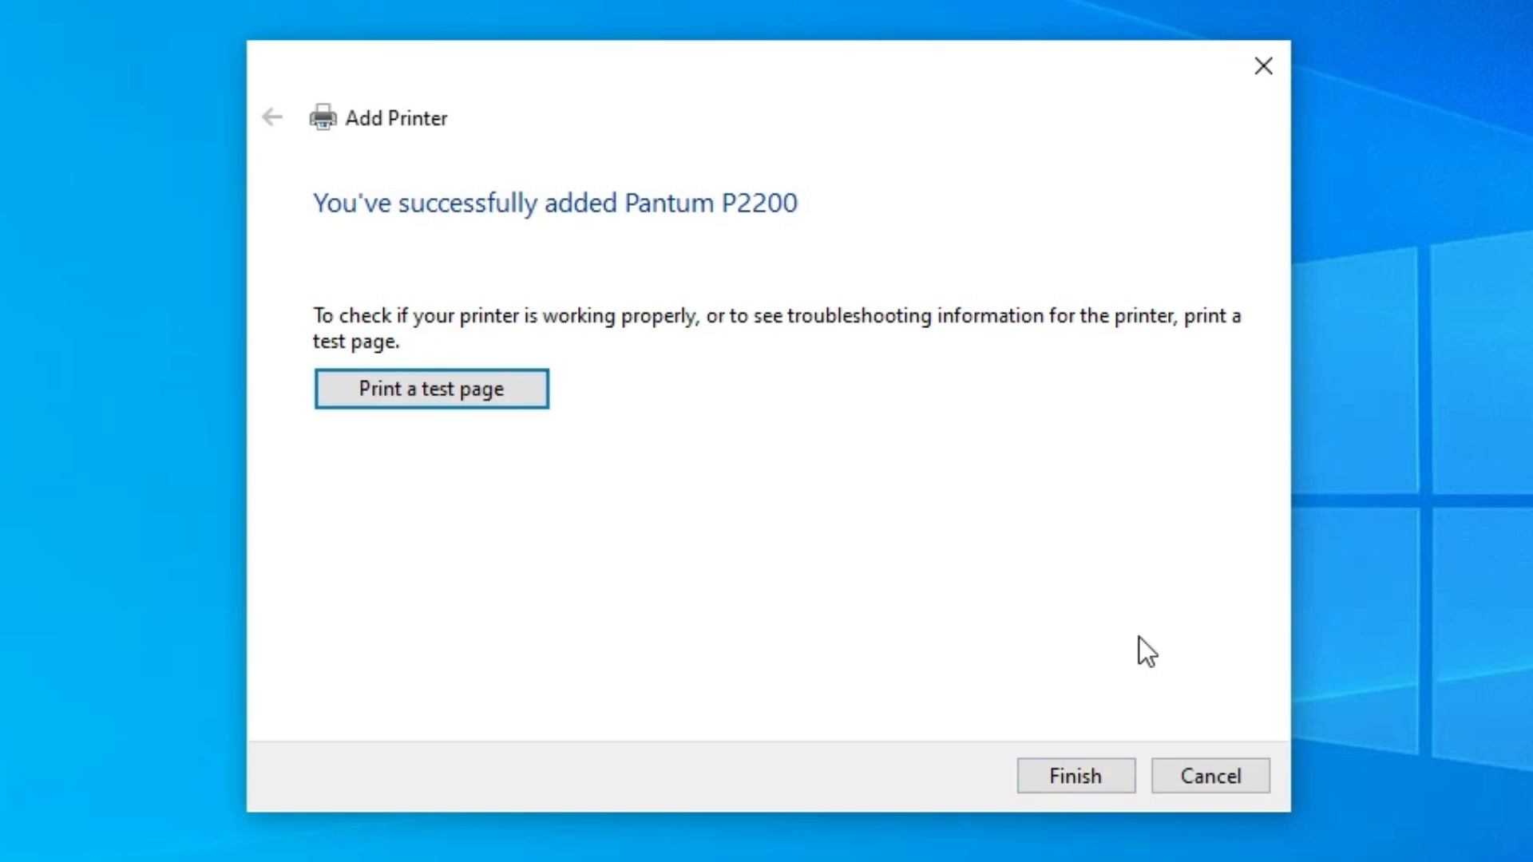
pyautogui.click(1124, 785)
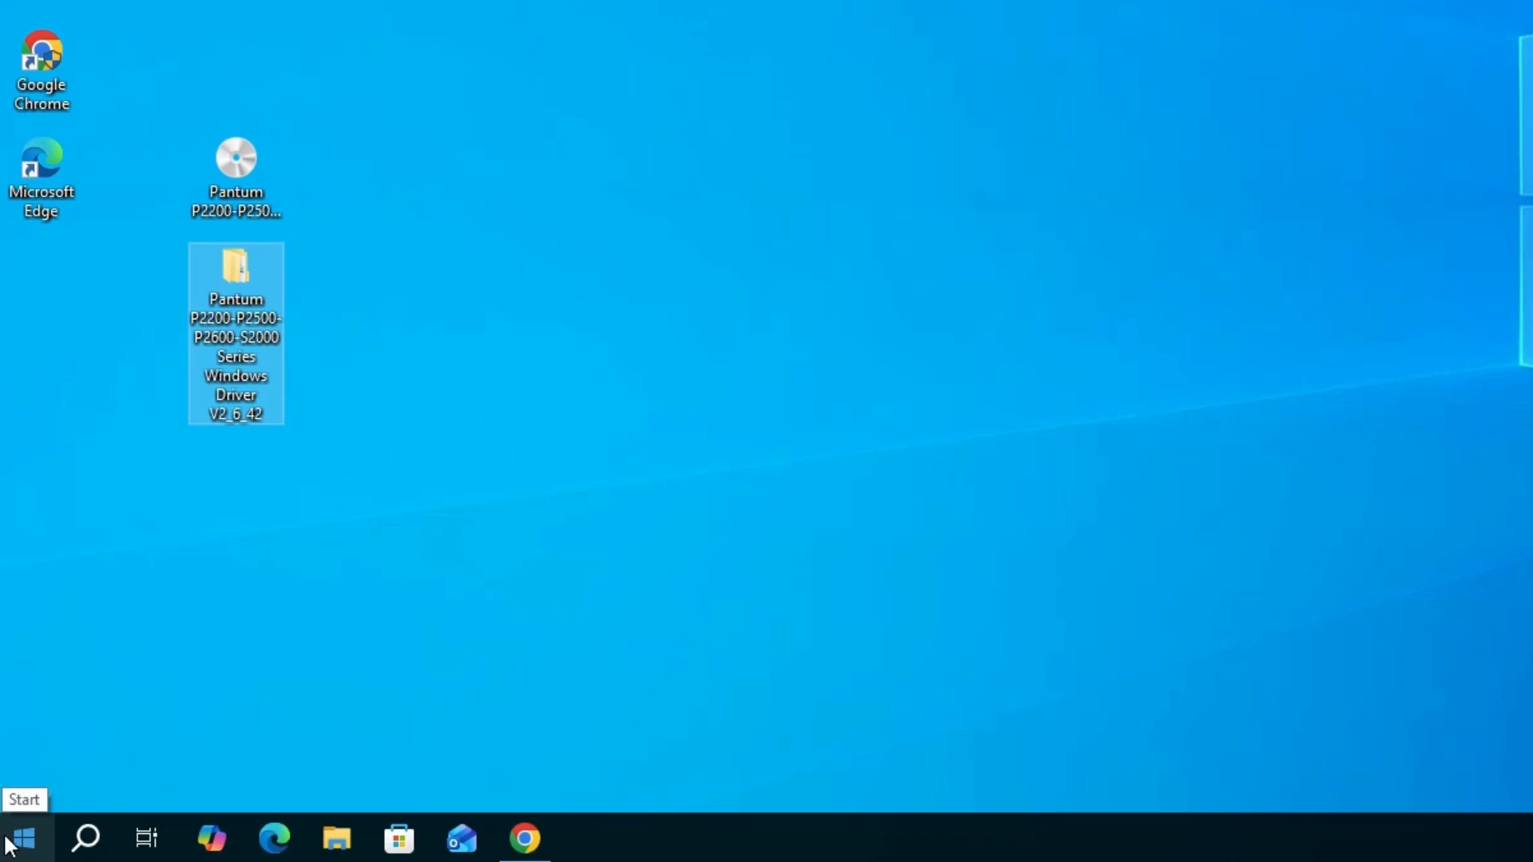
# Reopen Printers & scanners settings and check the list of installed printers.
pyautogui.click(10, 845)
pyautogui.write('pr')
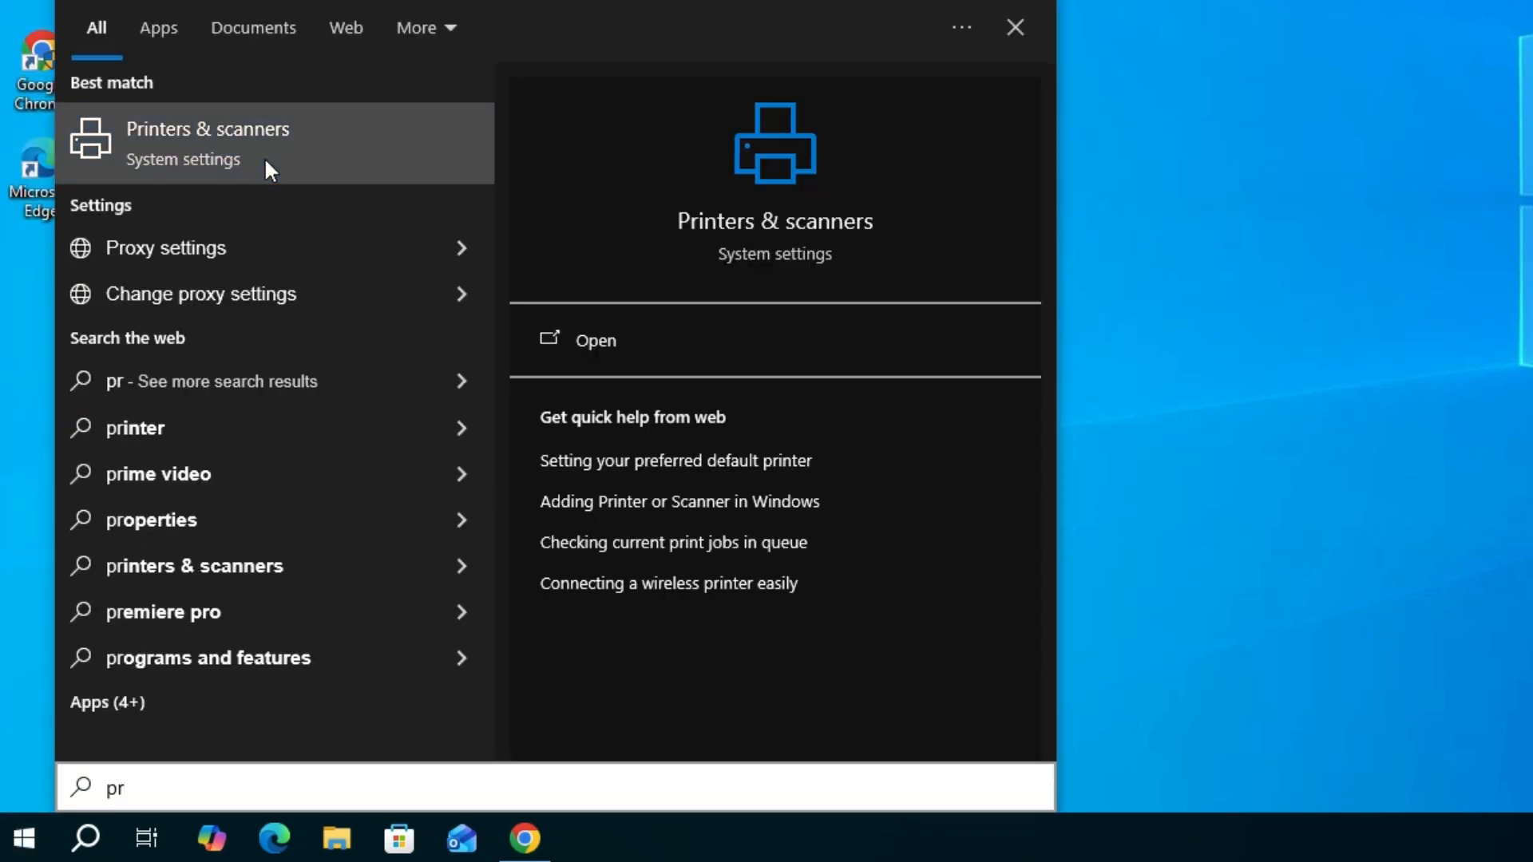
pyautogui.click(265, 158)
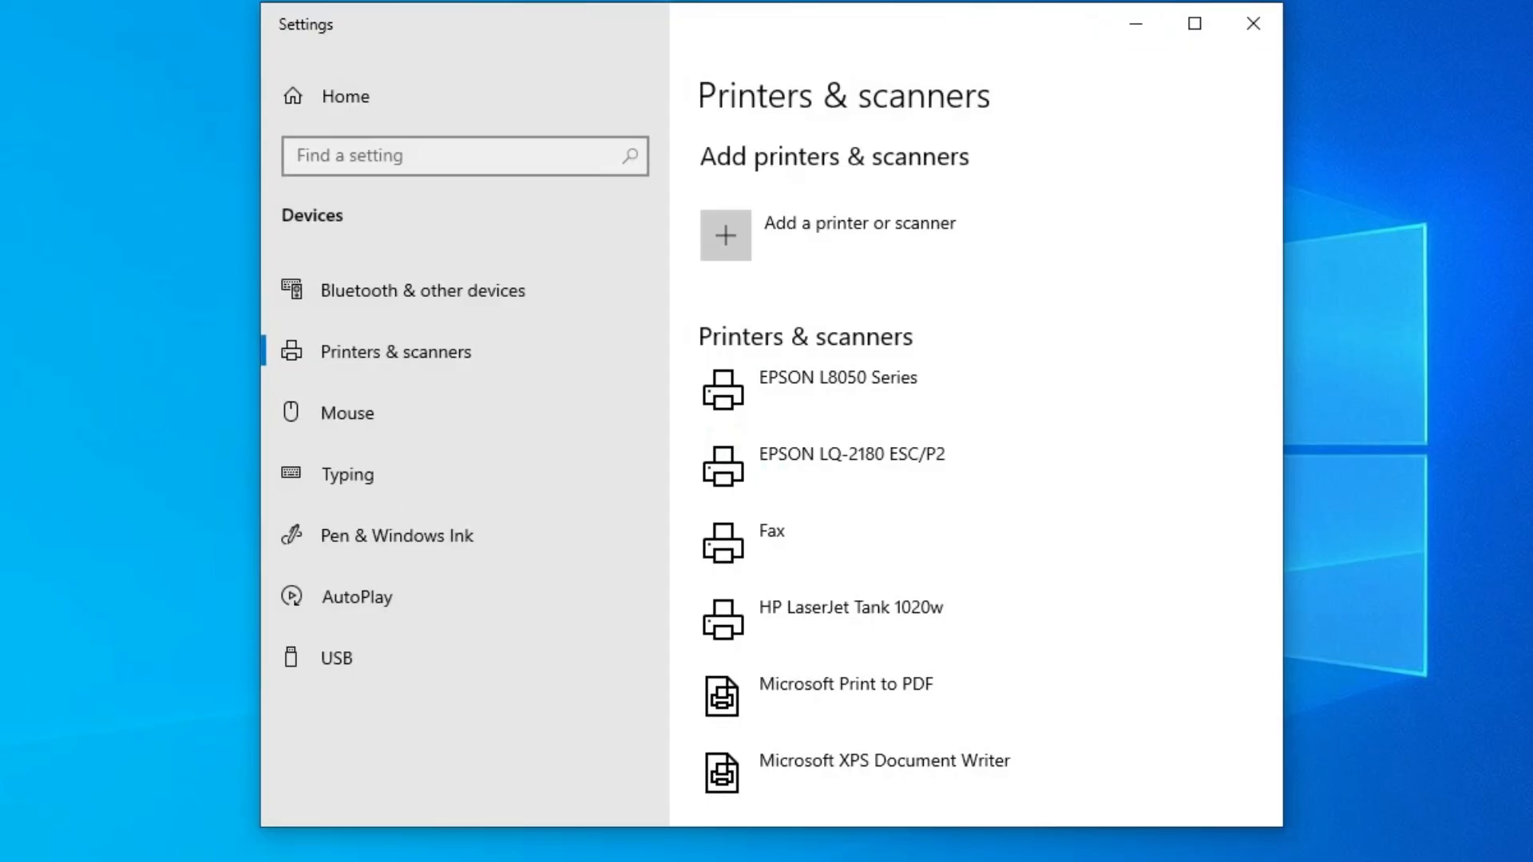
pyautogui.scroll(-5, 1050, 563)
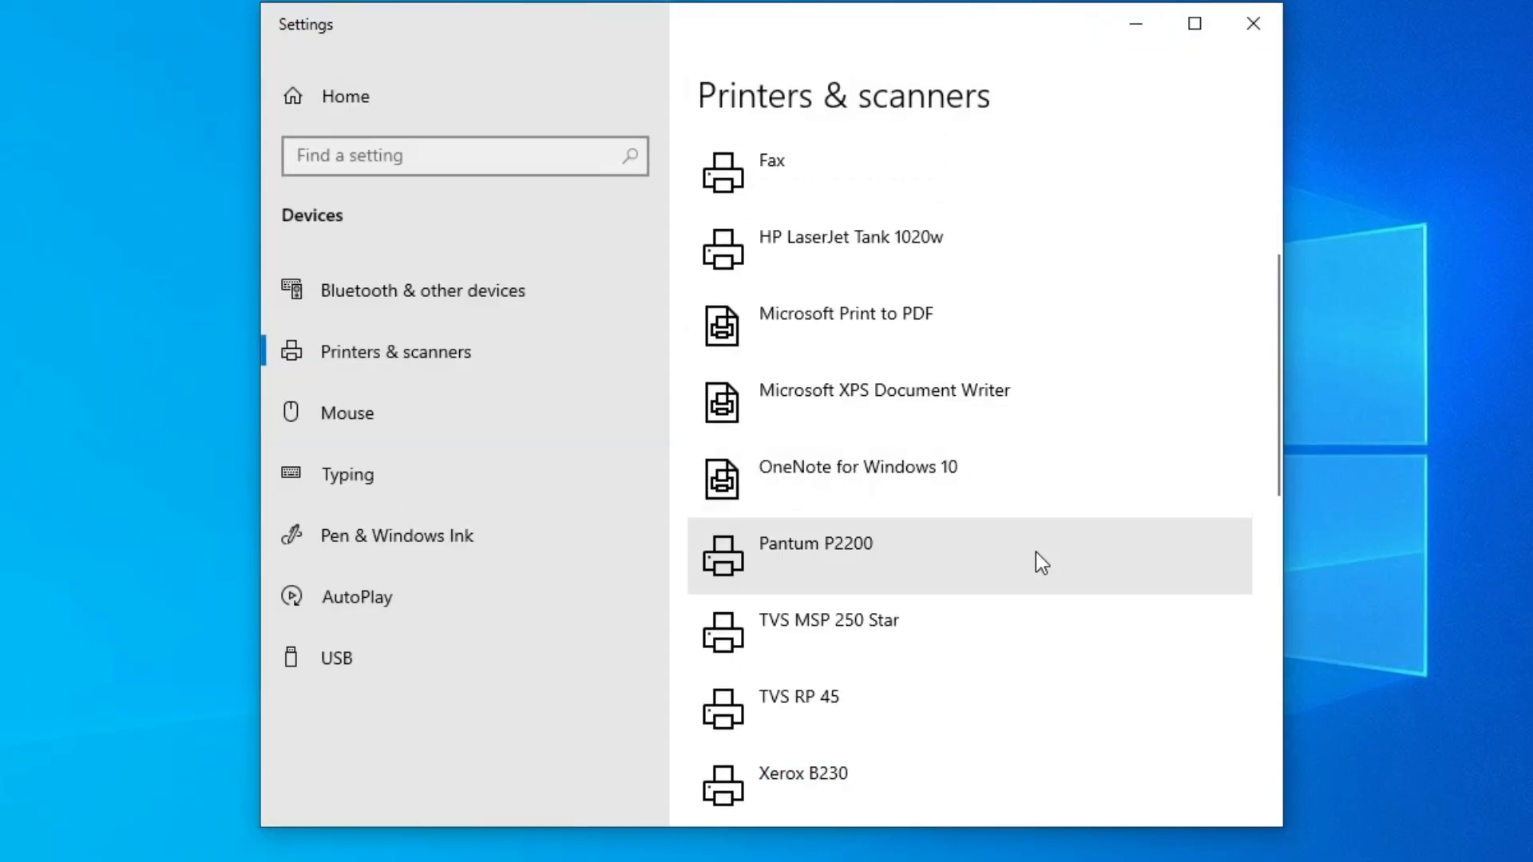